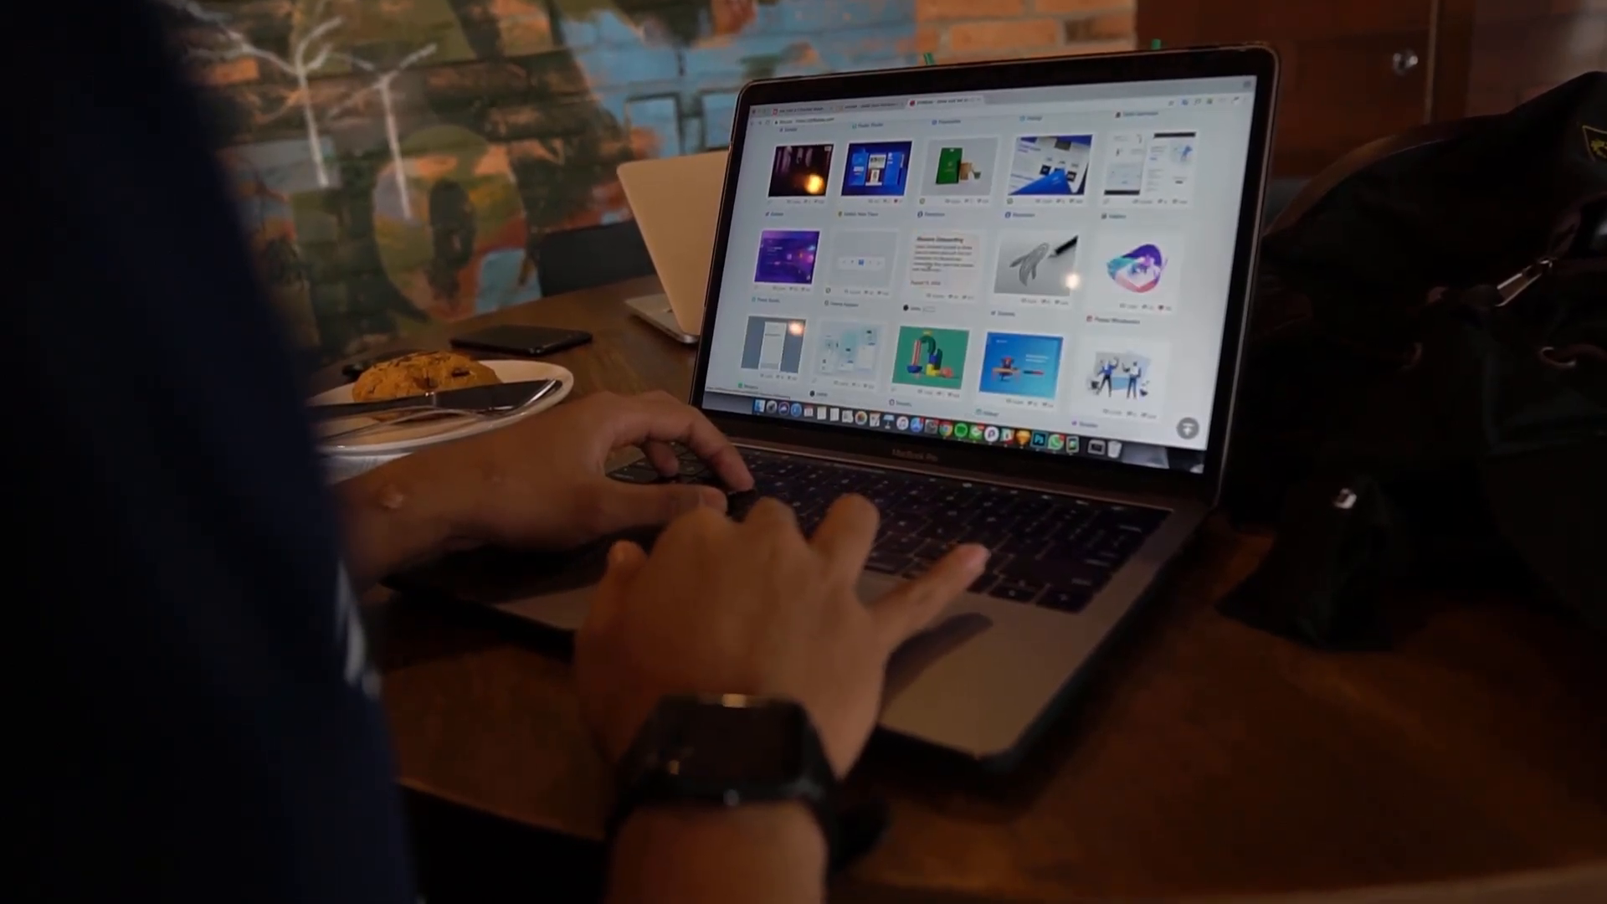
{"action": "scroll", "coordinate": [963, 251], "scroll_direction": "up", "scroll_amount": 3}
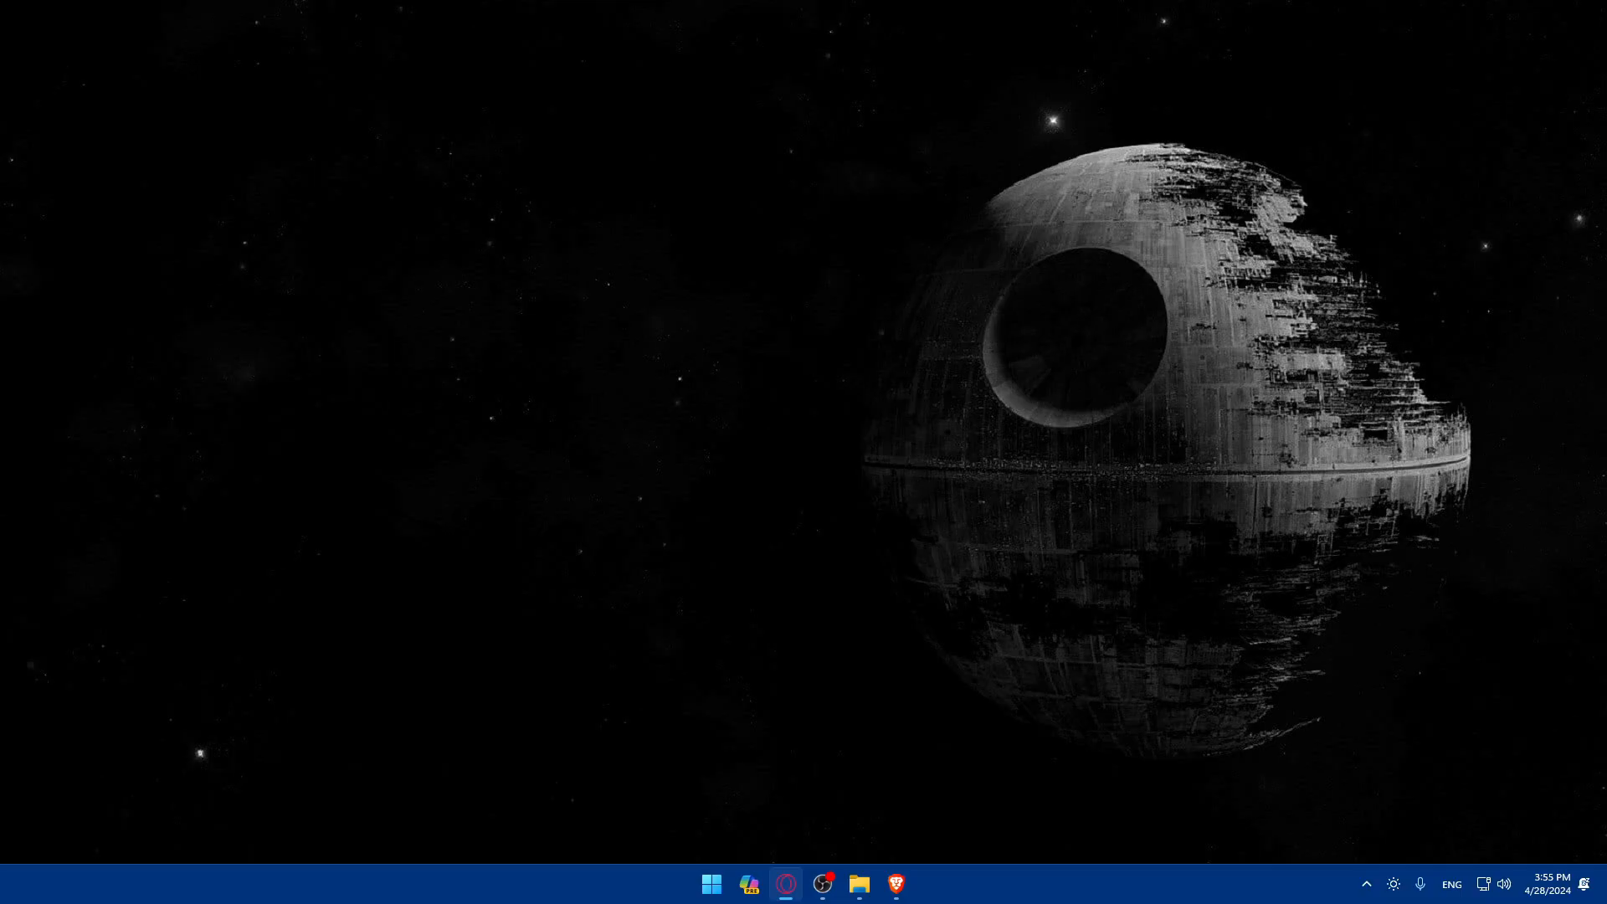
Step: Switch to the Brave browser and open wix.com to reach the Wix Studio sites overview
{"action": "left_click", "coordinate": [896, 883]}
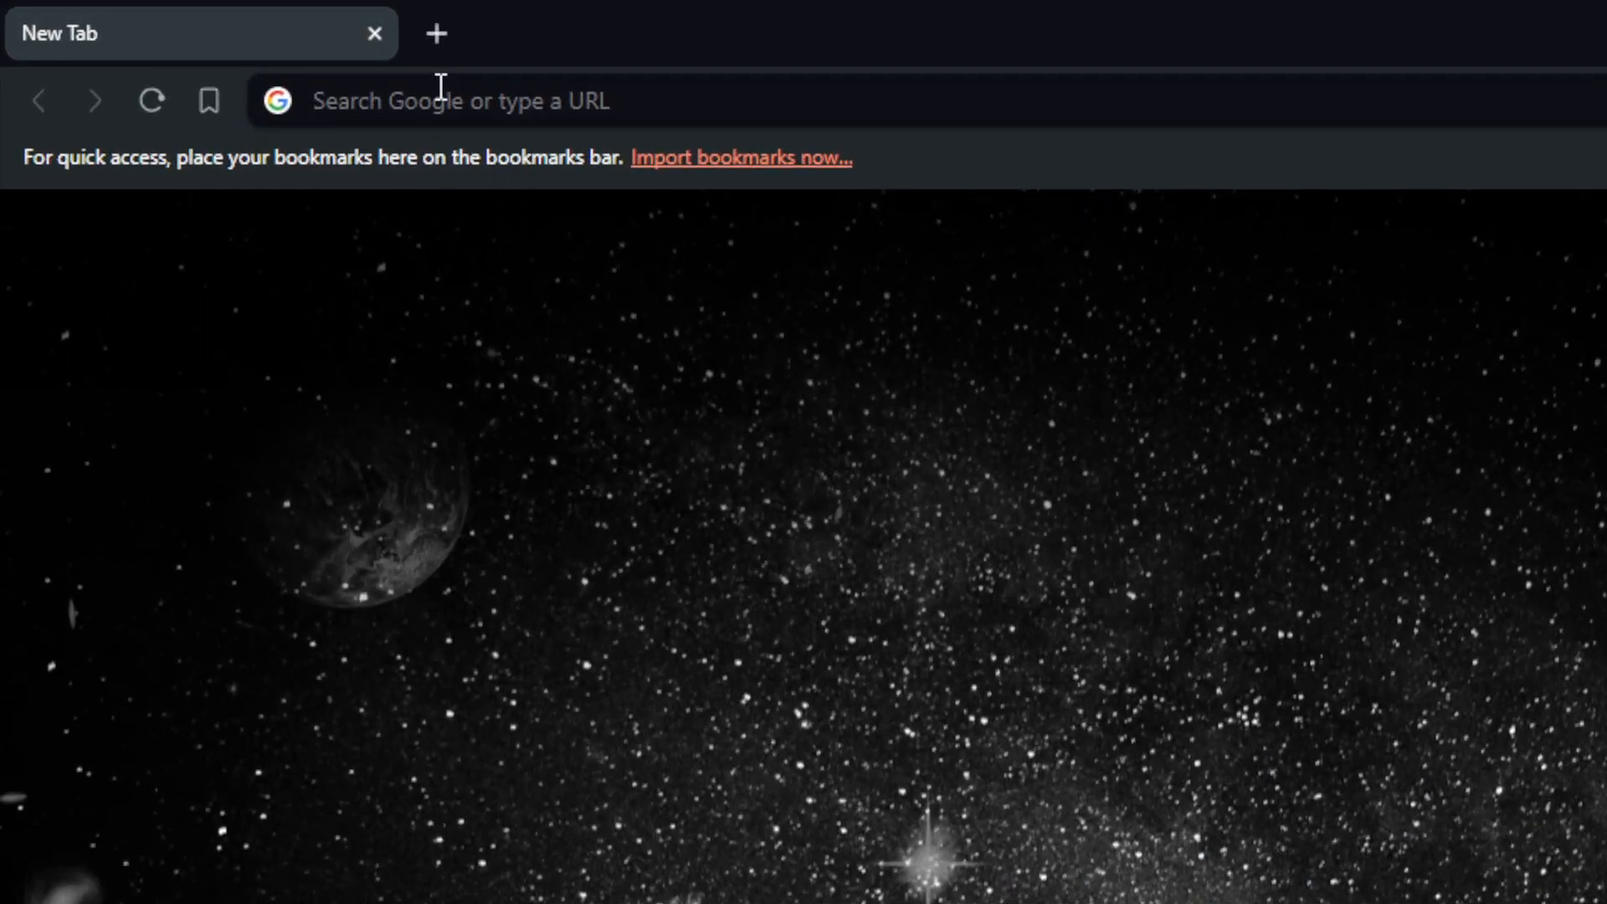
{"action": "left_click", "coordinate": [441, 87]}
{"action": "type", "text": "wix.com"}
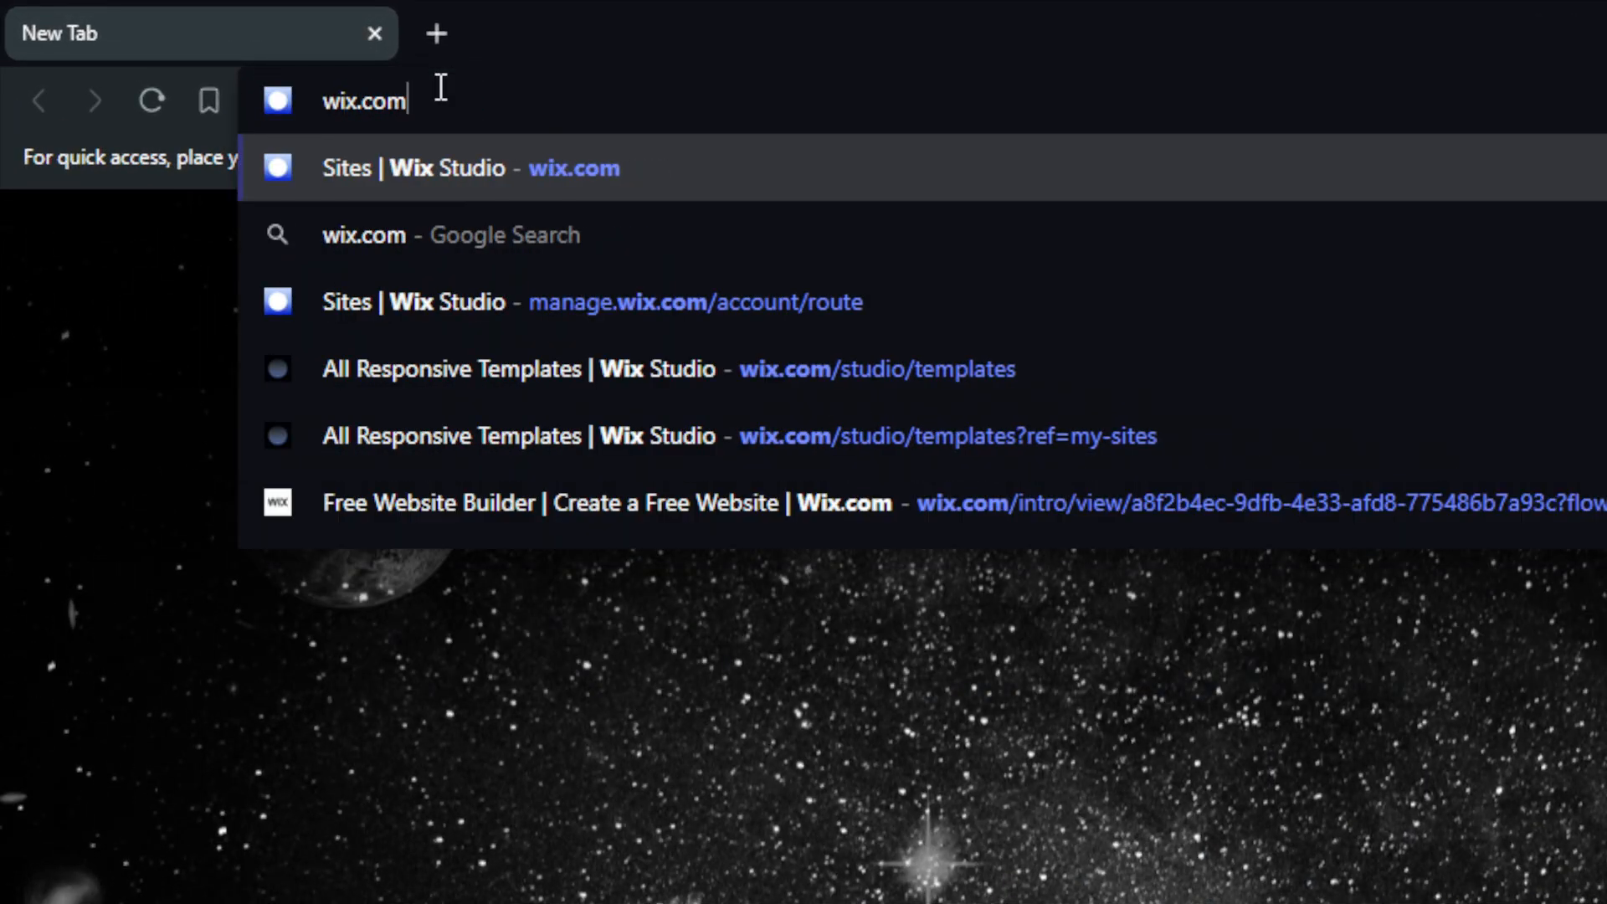
{"action": "key", "text": "Return"}
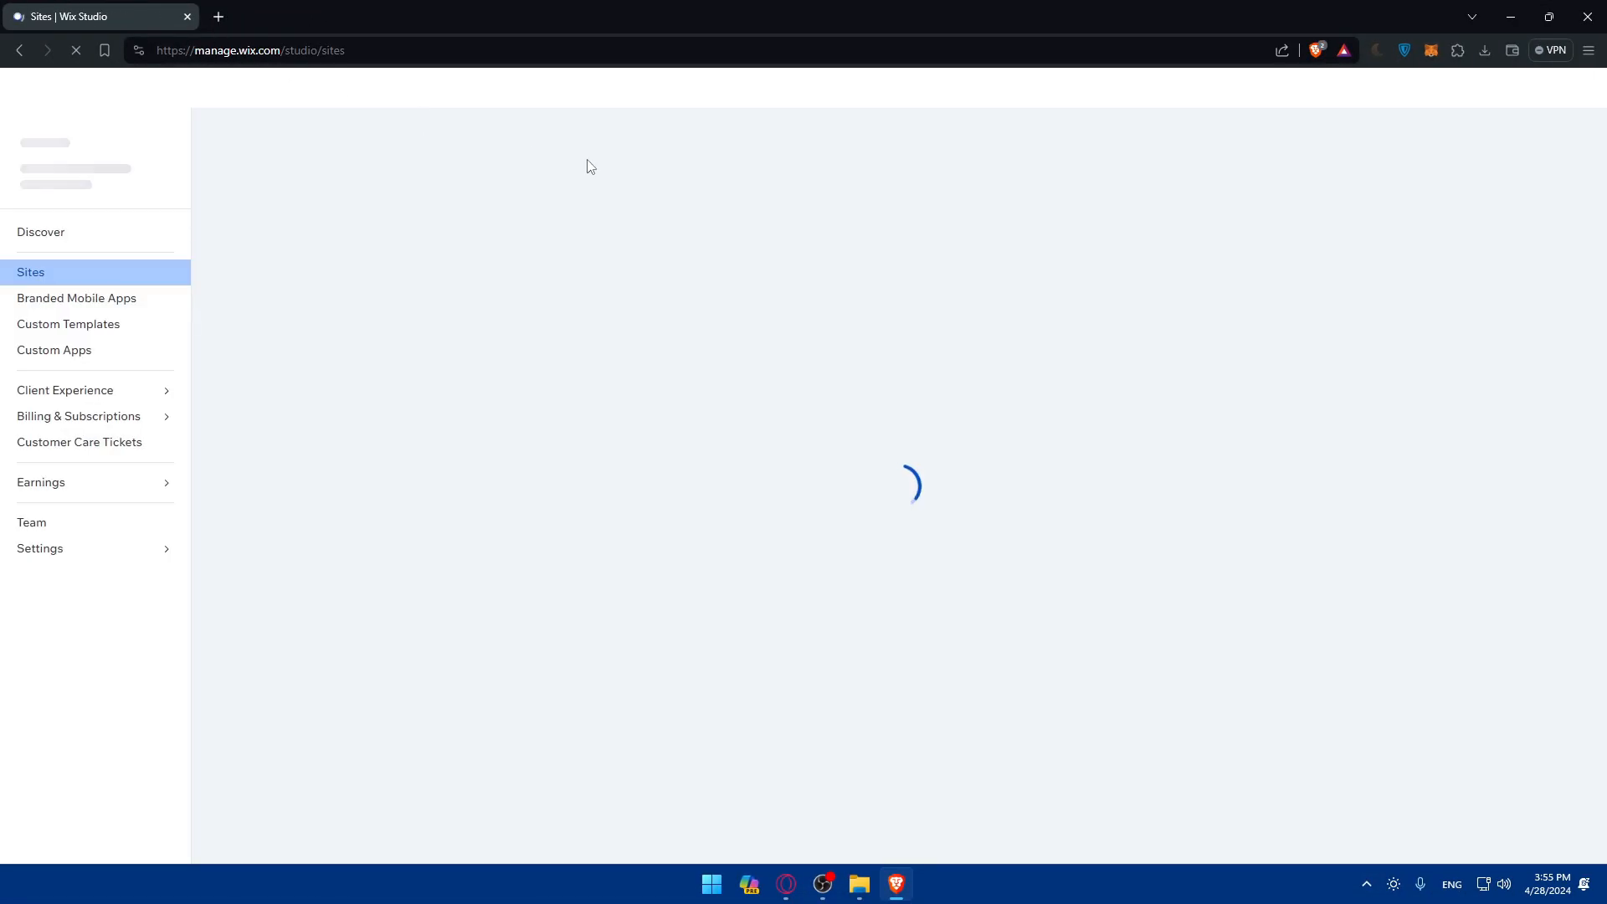
Step: Open wix.com in a private window and view its log-in page and sign-up option
{"action": "key", "text": "ctrl+shift+n"}
{"action": "type", "text": "w"}
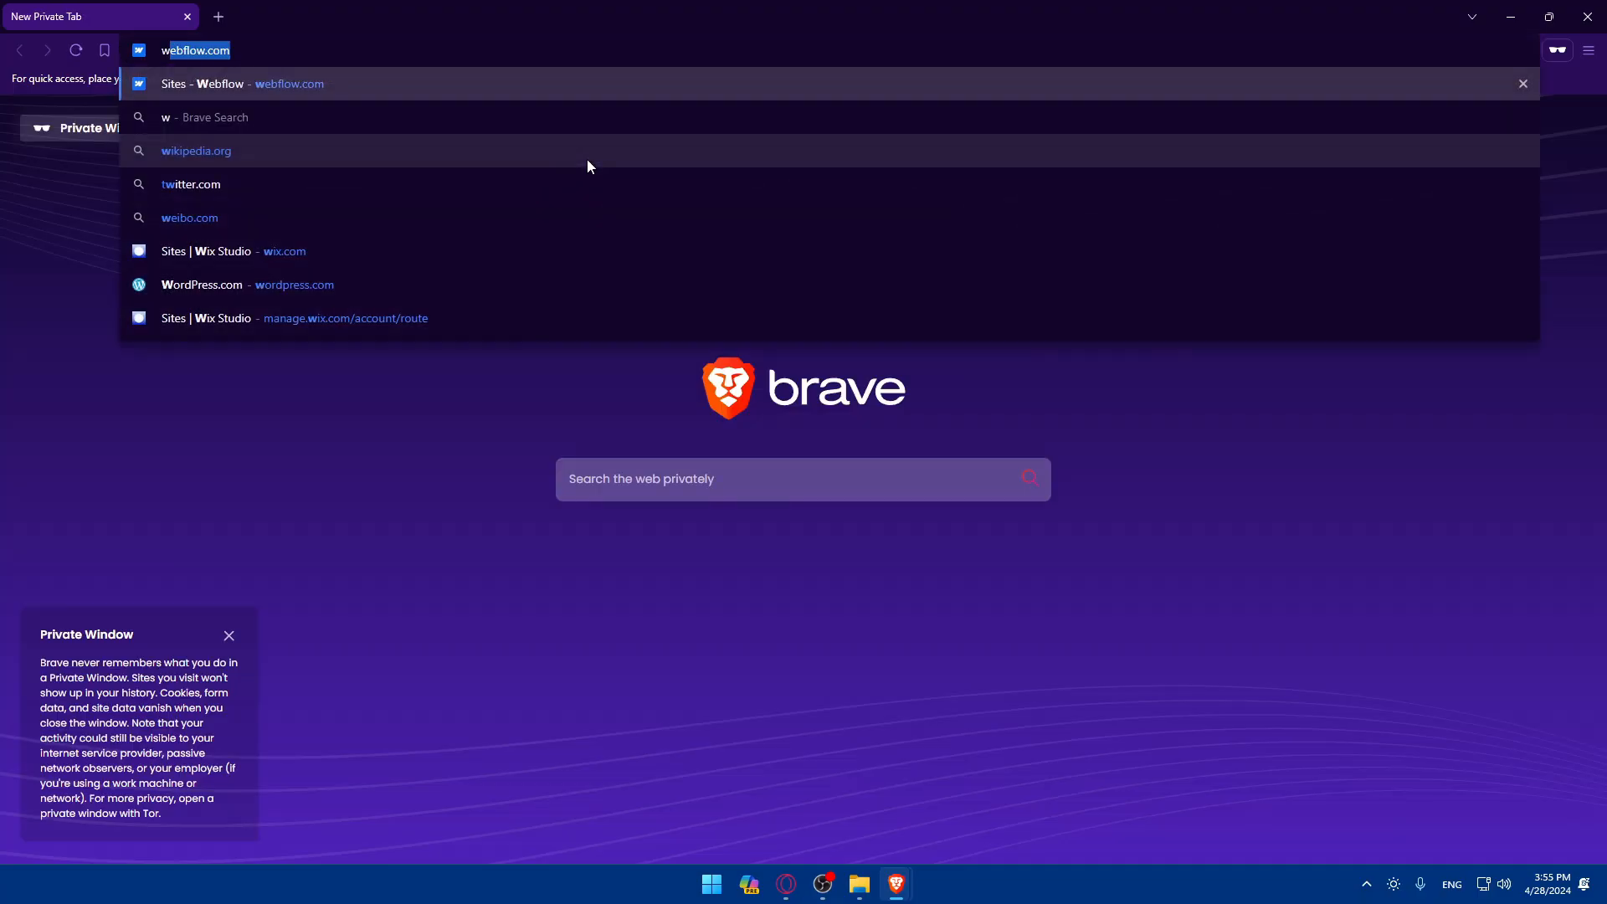
{"action": "type", "text": "ix.com"}
{"action": "key", "text": "Return"}
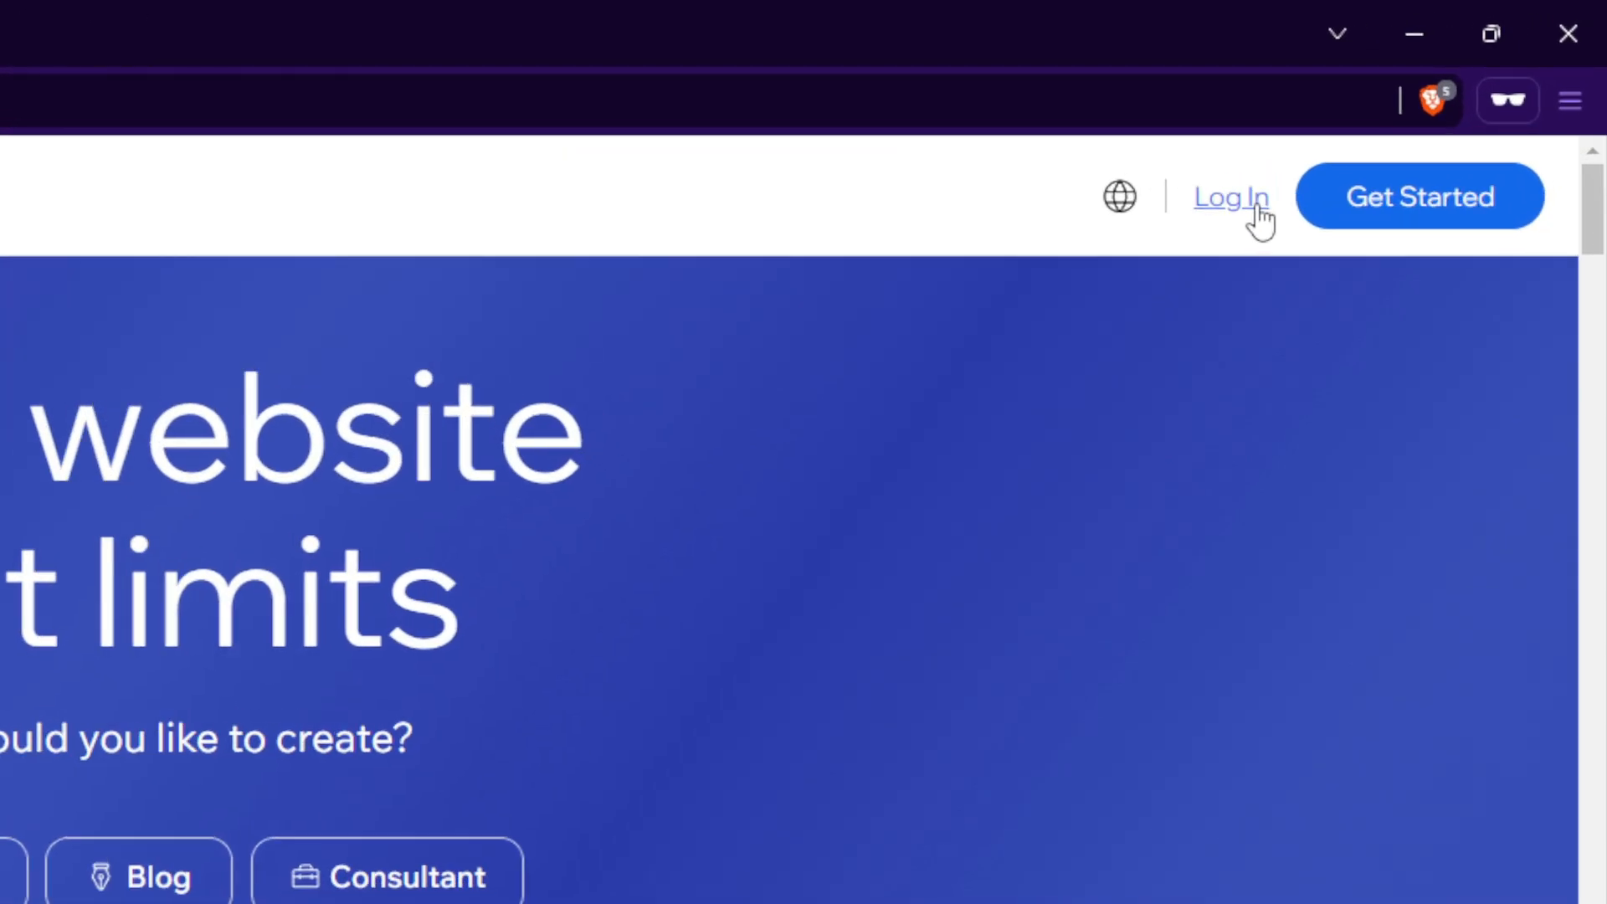
{"action": "left_click", "coordinate": [1257, 210]}
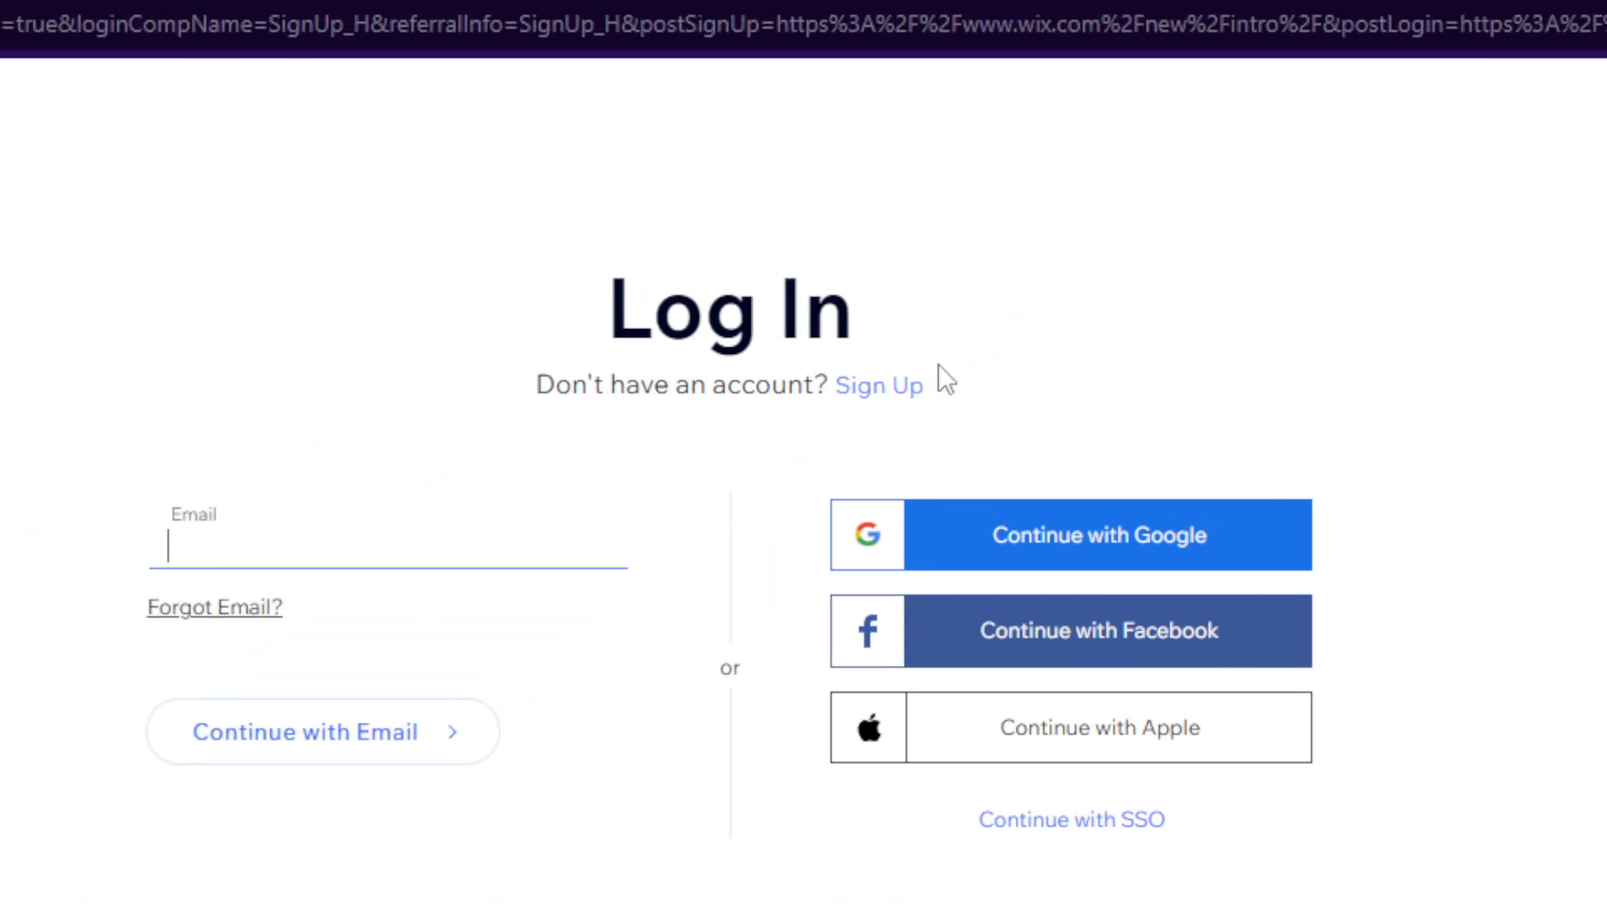
{"action": "left_click", "coordinate": [801, 456]}
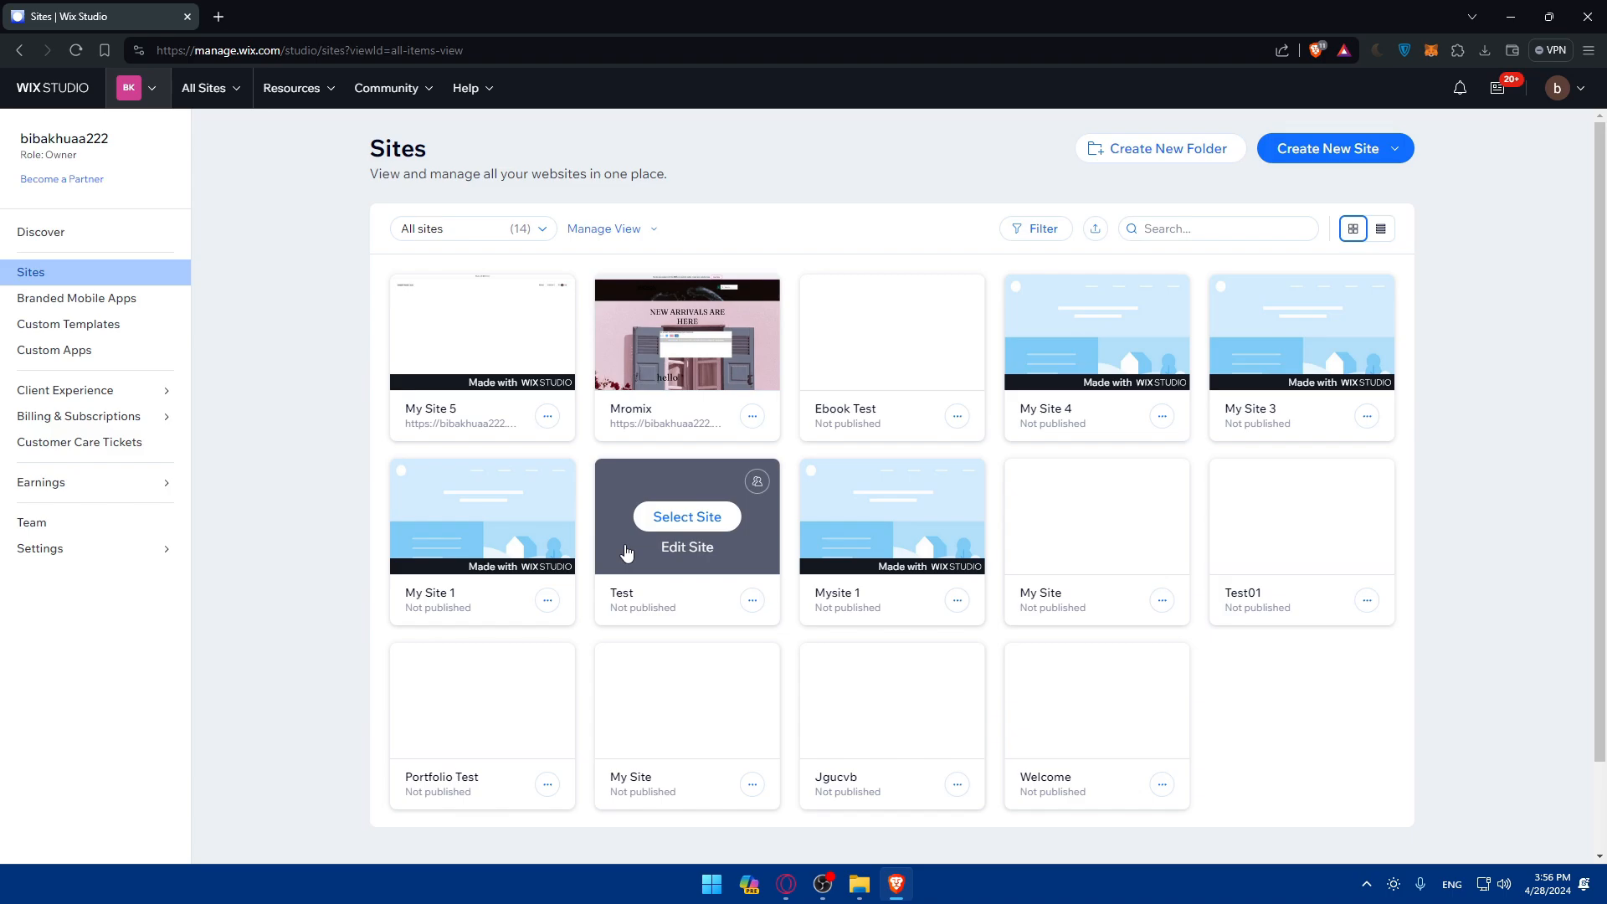
Step: Open My Site 5 for editing and check the options for creating a new site on the Sites page
{"action": "left_click", "coordinate": [500, 368]}
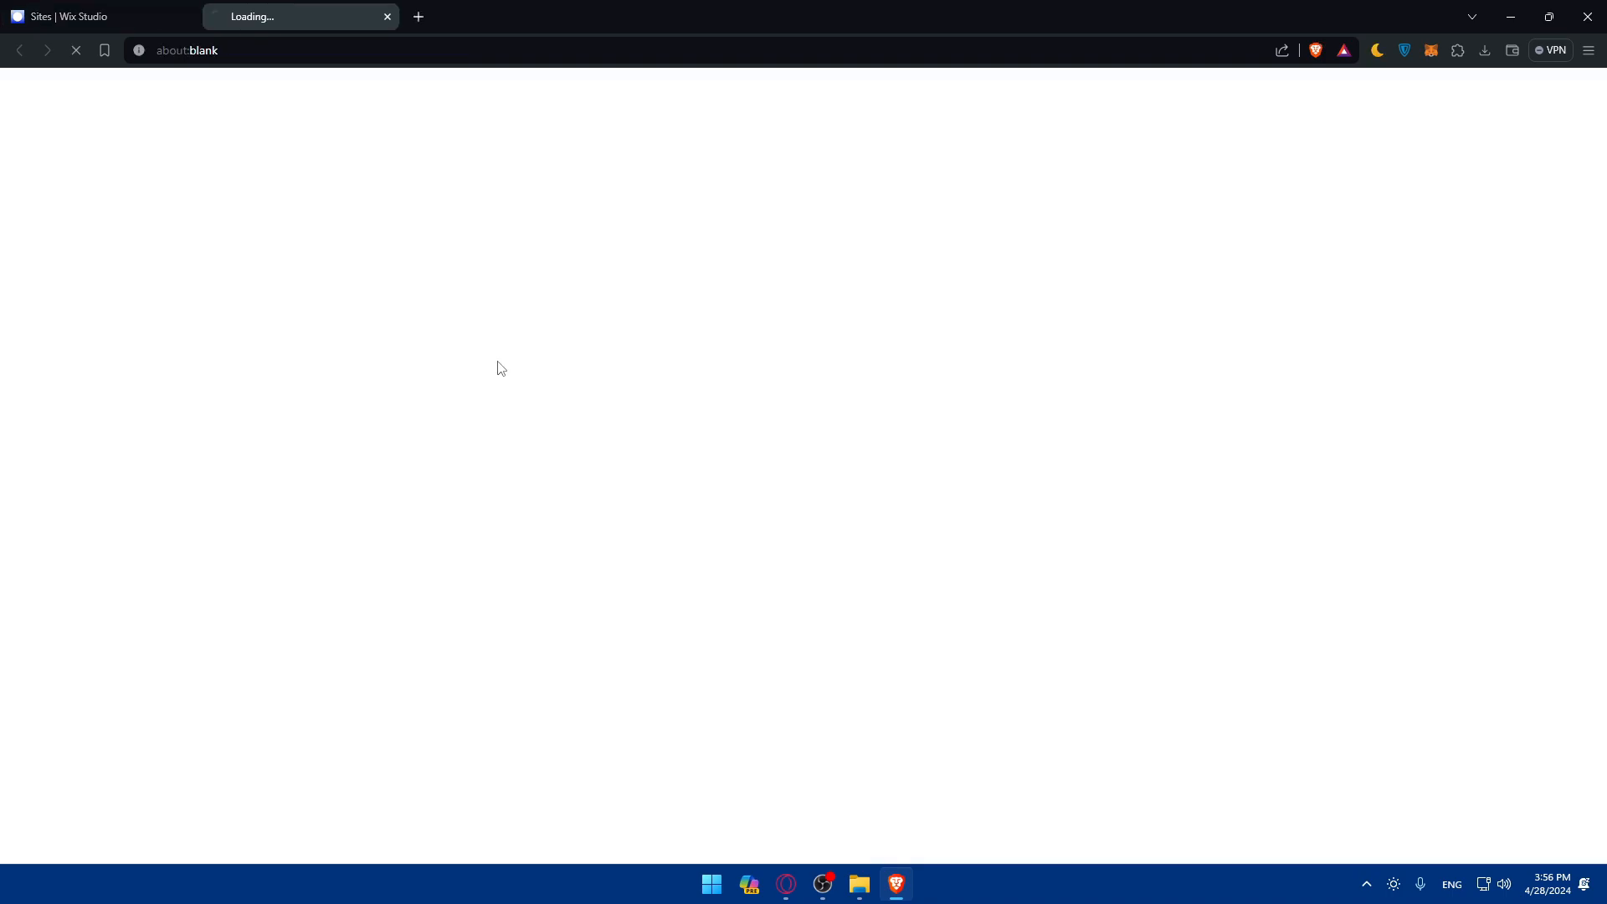
{"action": "left_click", "coordinate": [101, 16]}
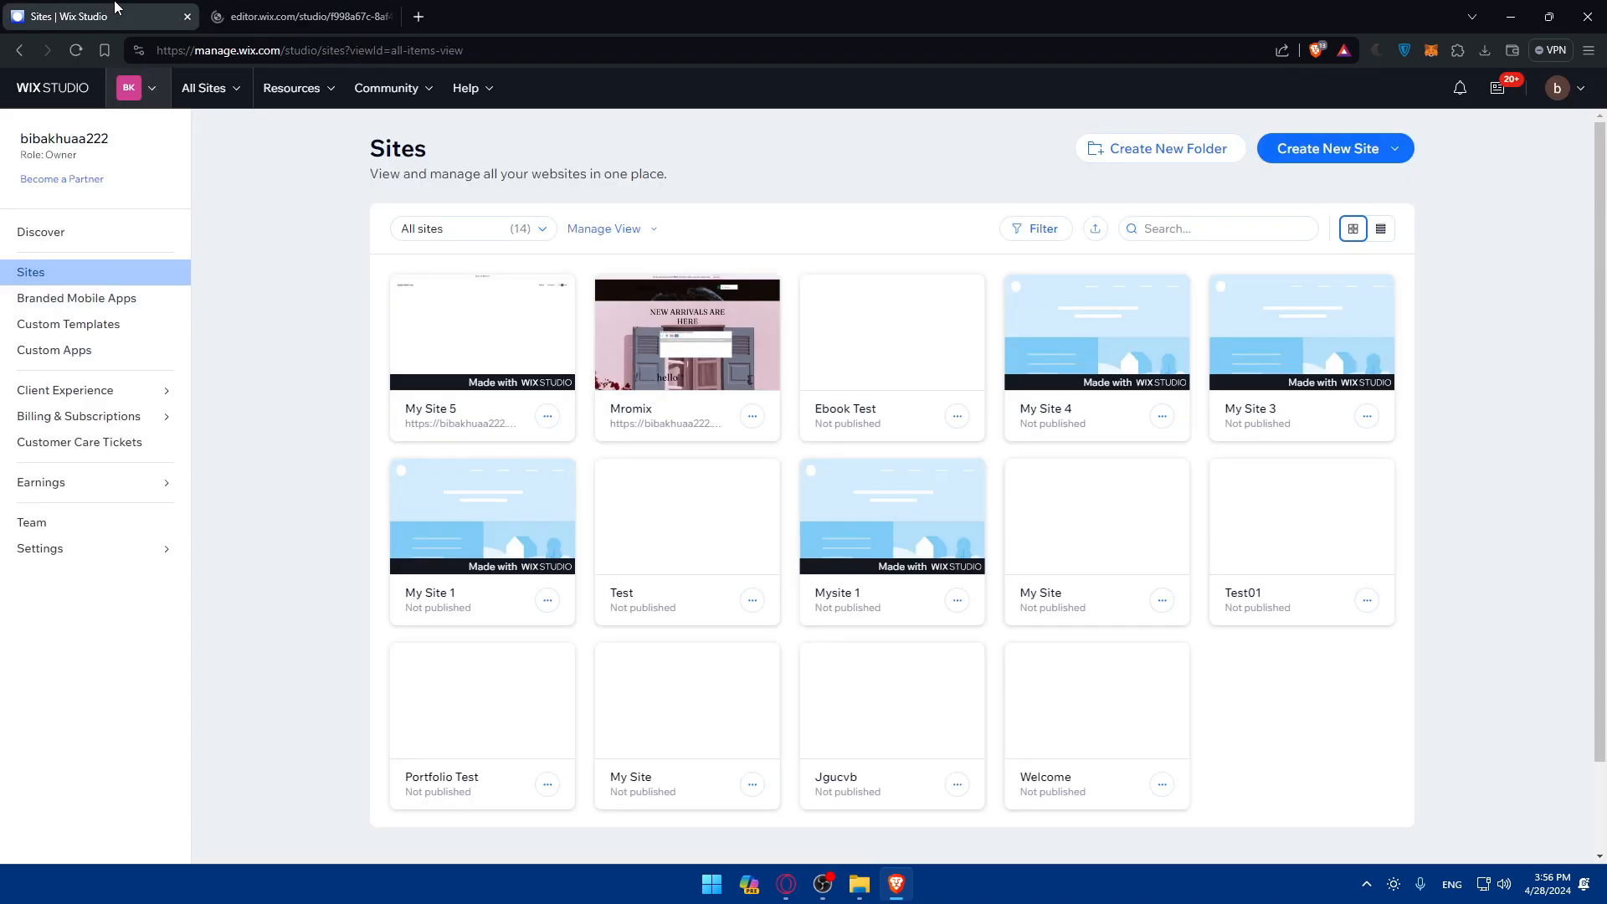
{"action": "left_click", "coordinate": [1356, 157]}
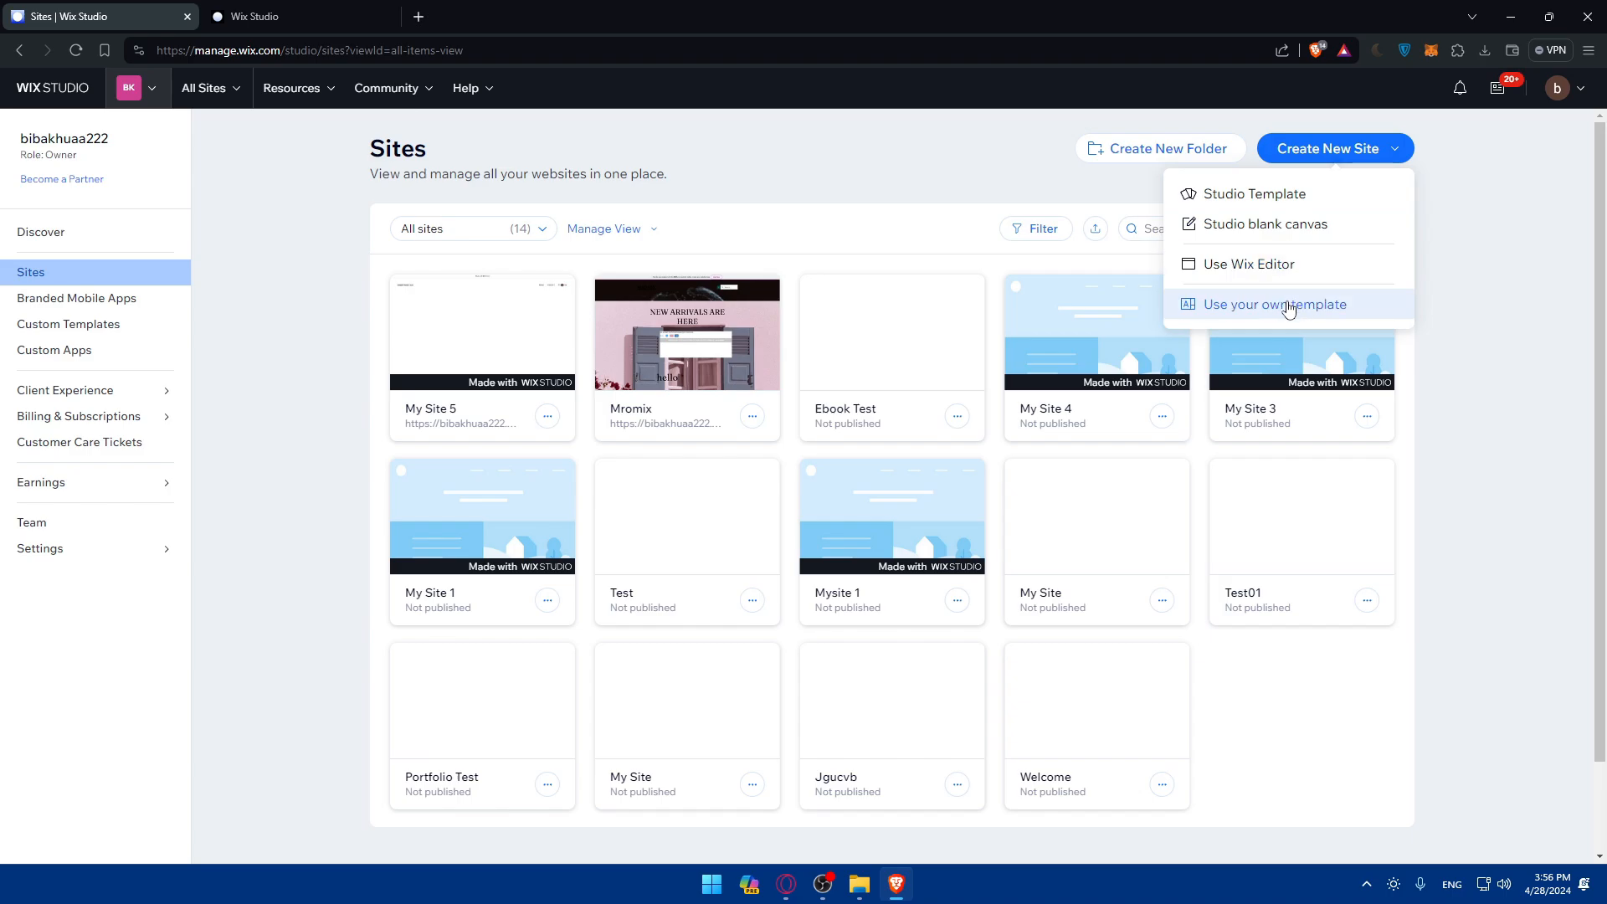
{"action": "left_click", "coordinate": [277, 16]}
{"action": "left_click", "coordinate": [117, 16]}
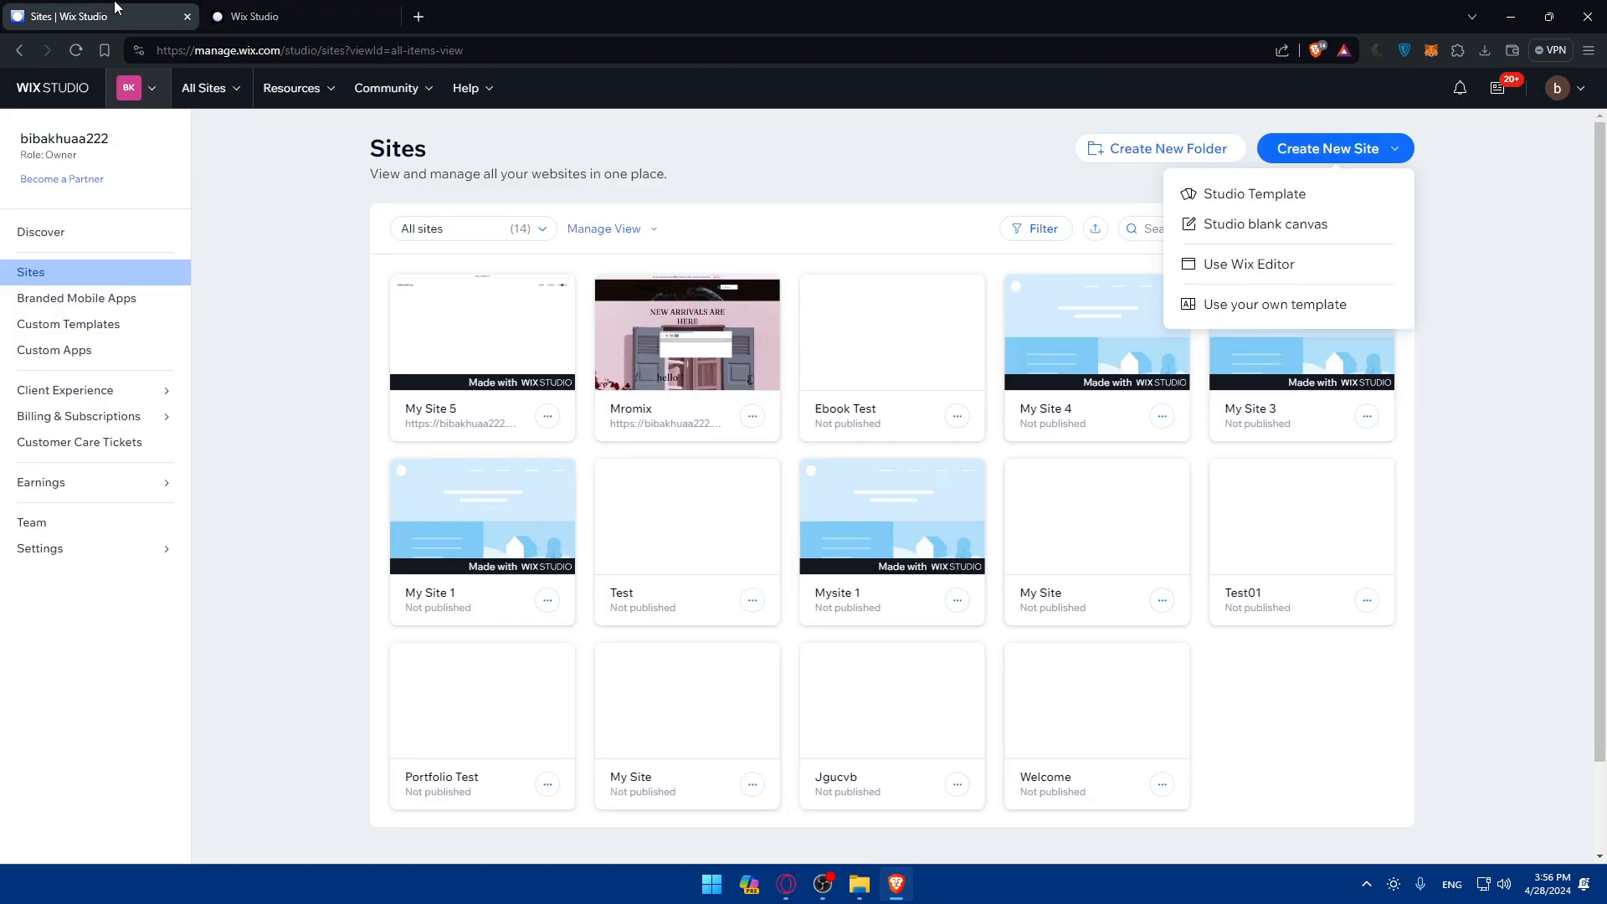
{"action": "left_click", "coordinate": [327, 277]}
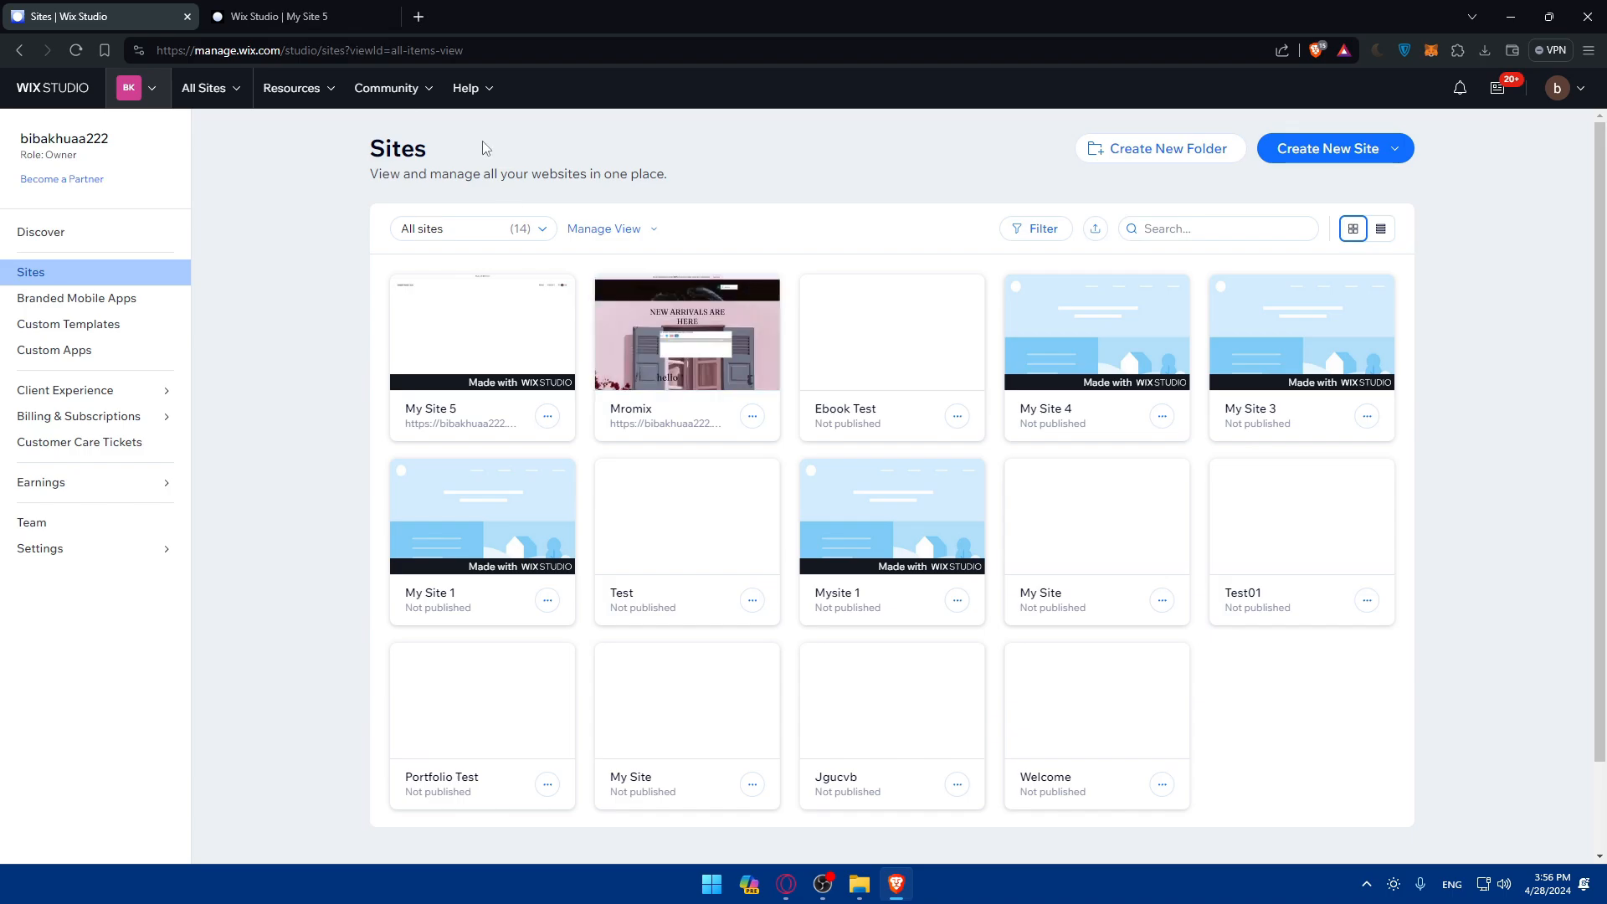
{"action": "left_click", "coordinate": [284, 15]}
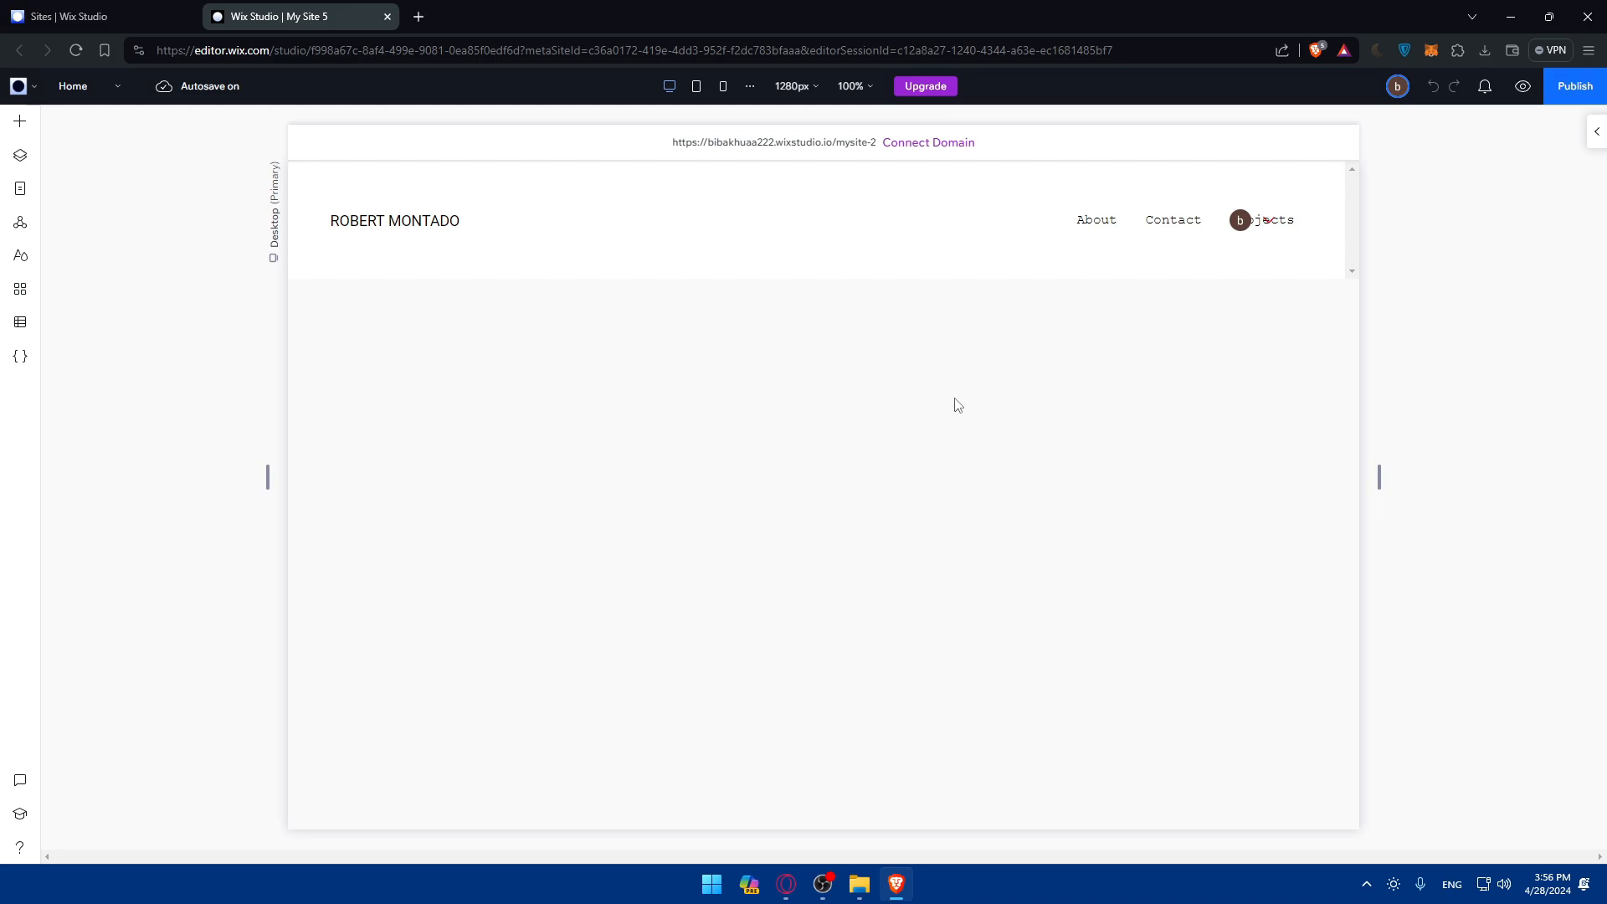
Step: Add a Site Search bar from the Menu & Search elements and position it in the header at X 479, Y 42 px
{"action": "left_click", "coordinate": [20, 129]}
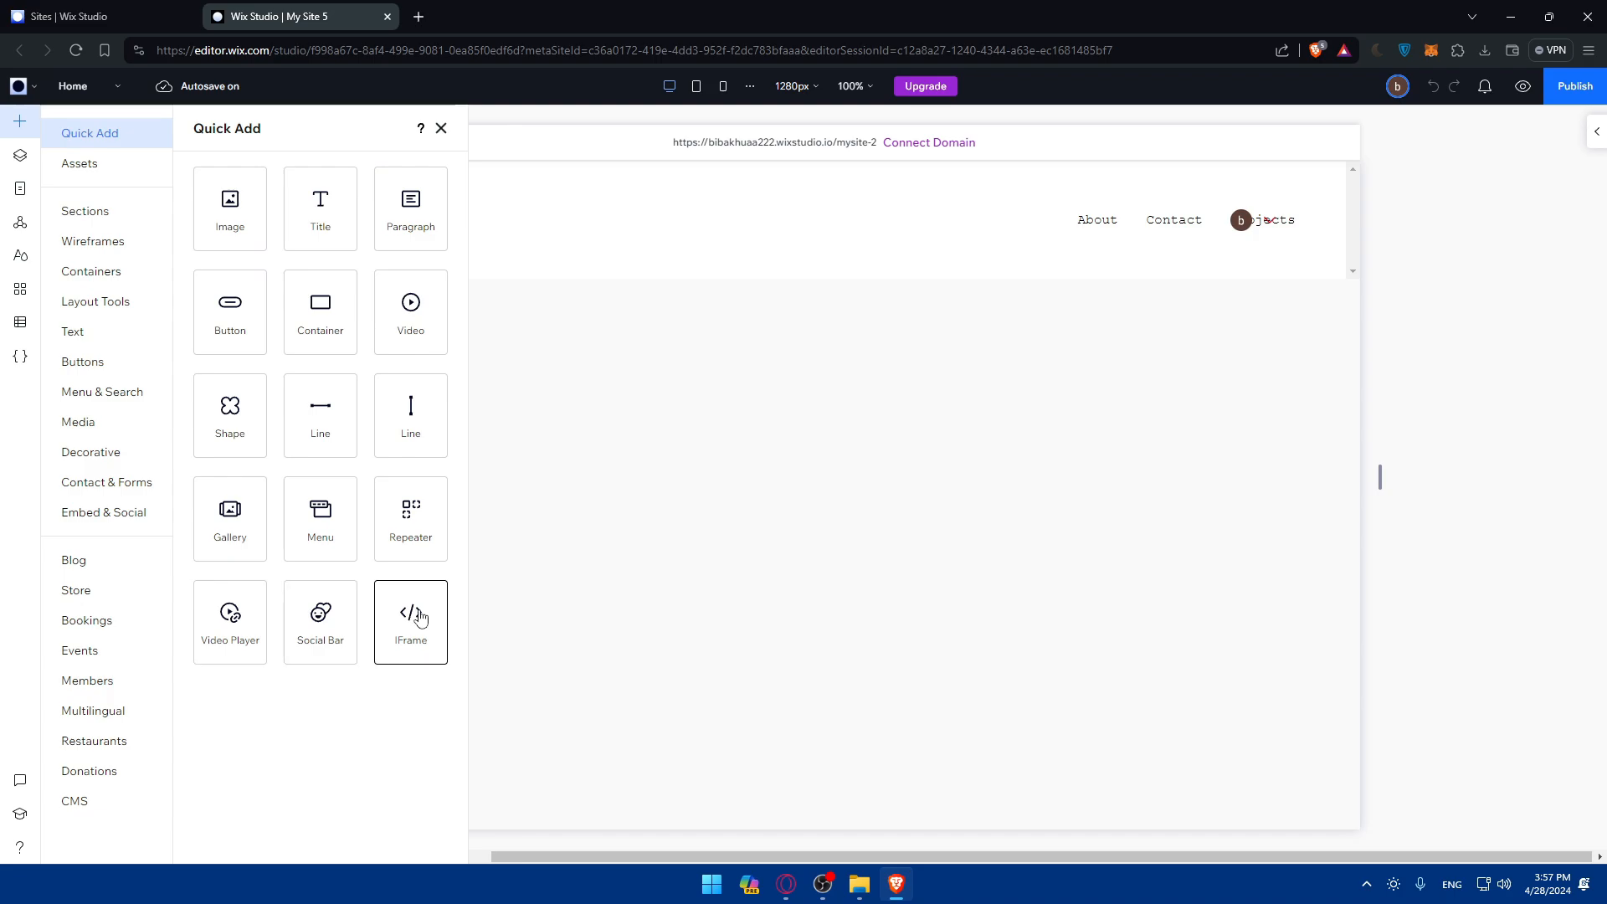
{"action": "left_click", "coordinate": [98, 168]}
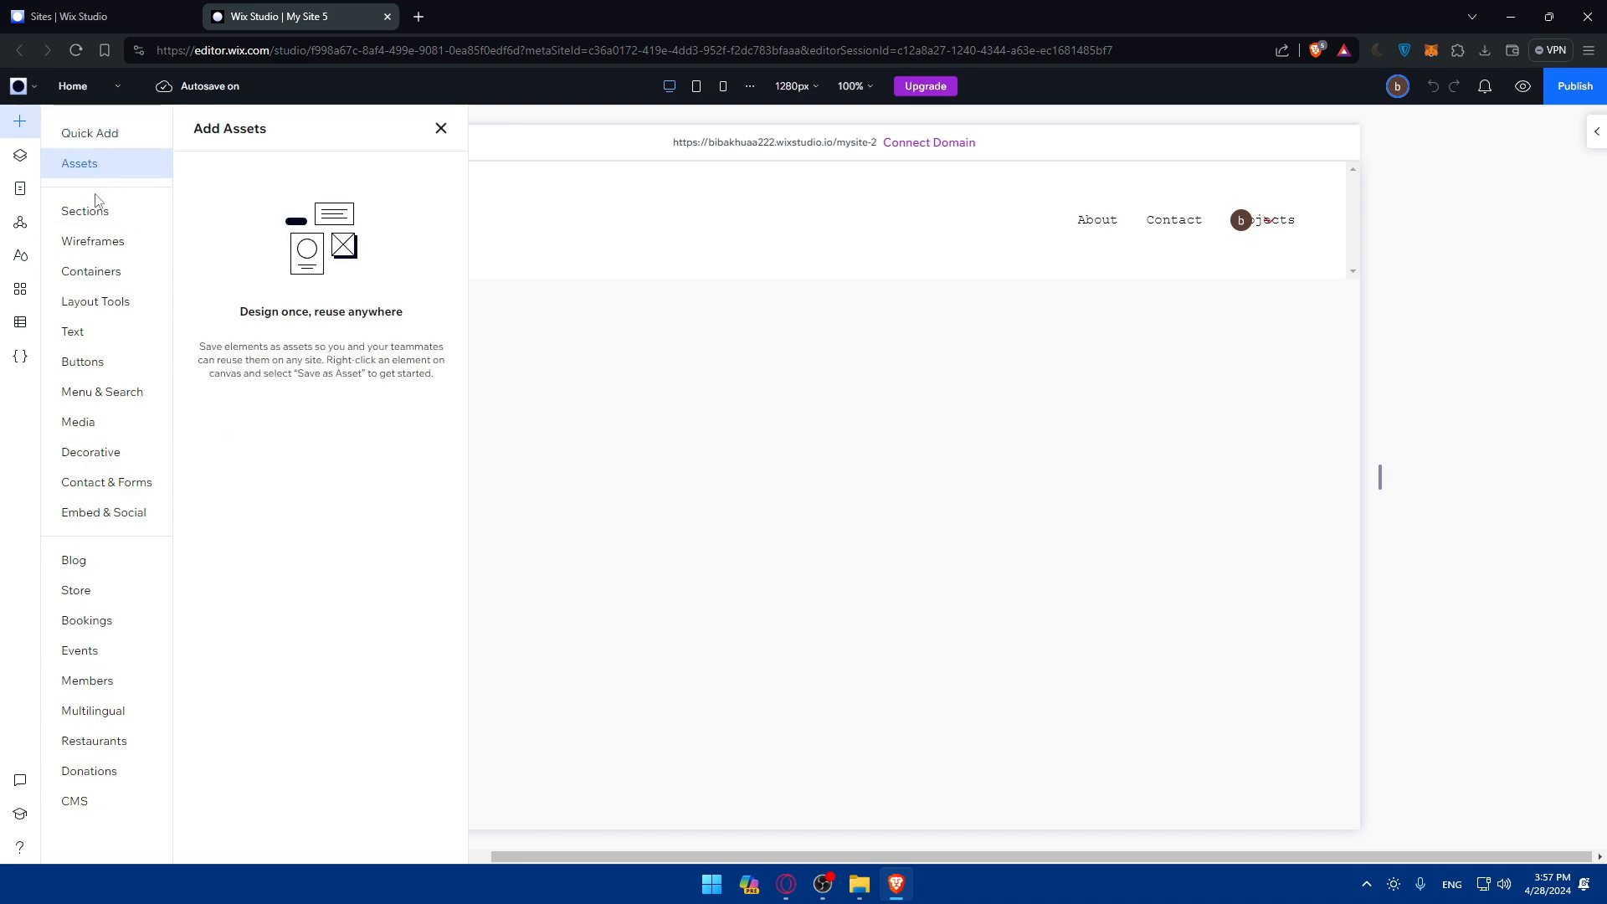
{"action": "mouse_move", "coordinate": [110, 265]}
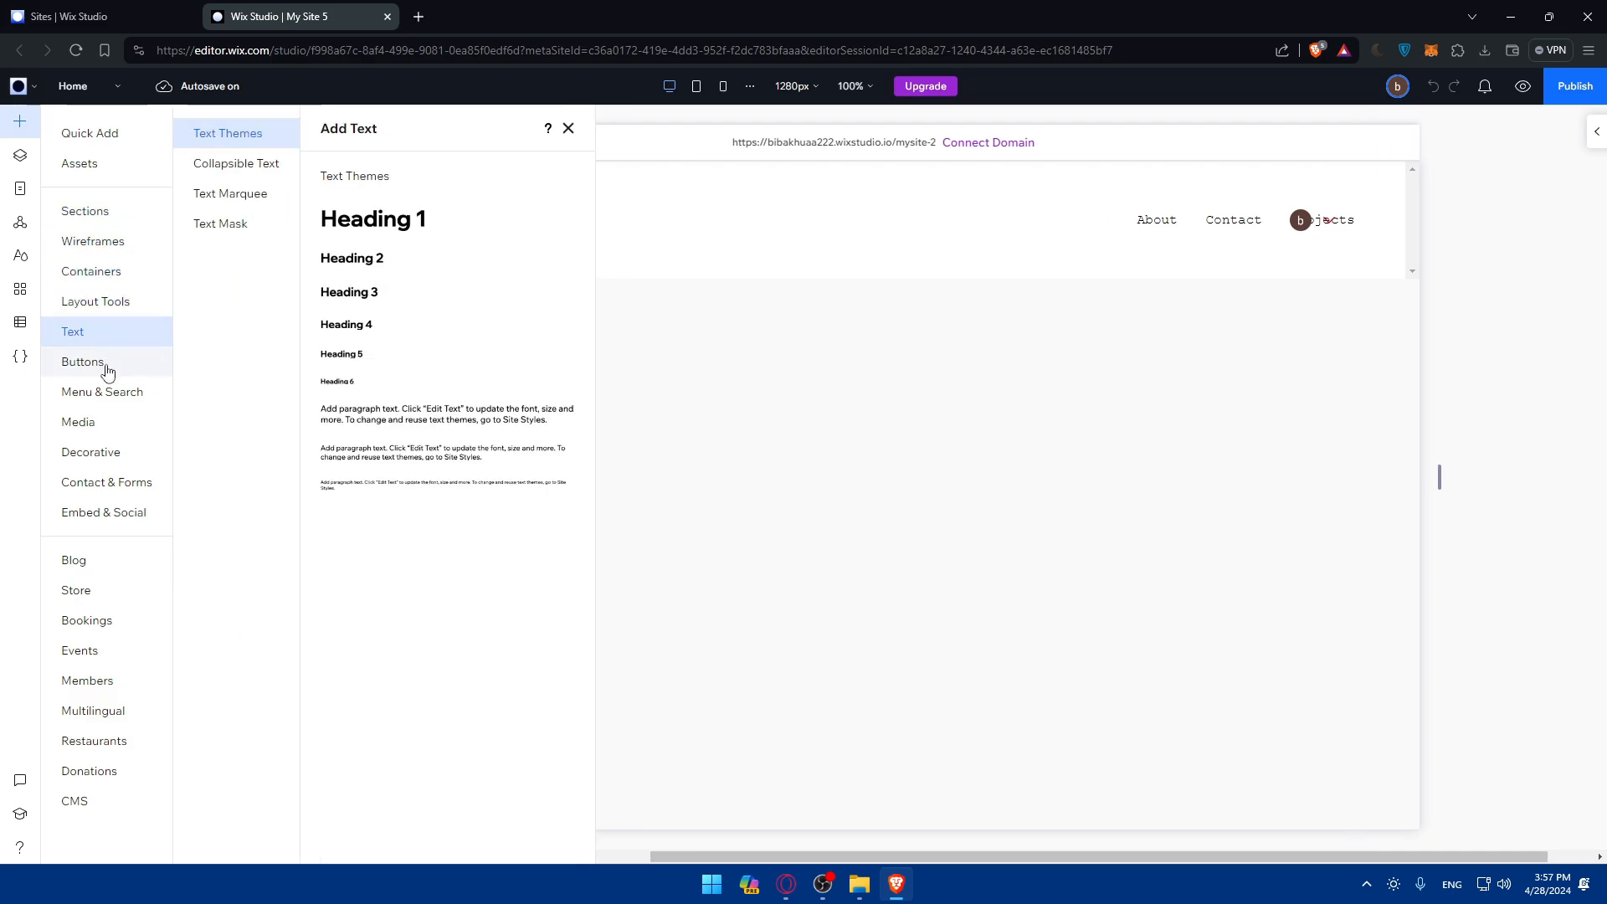
{"action": "mouse_move", "coordinate": [116, 397]}
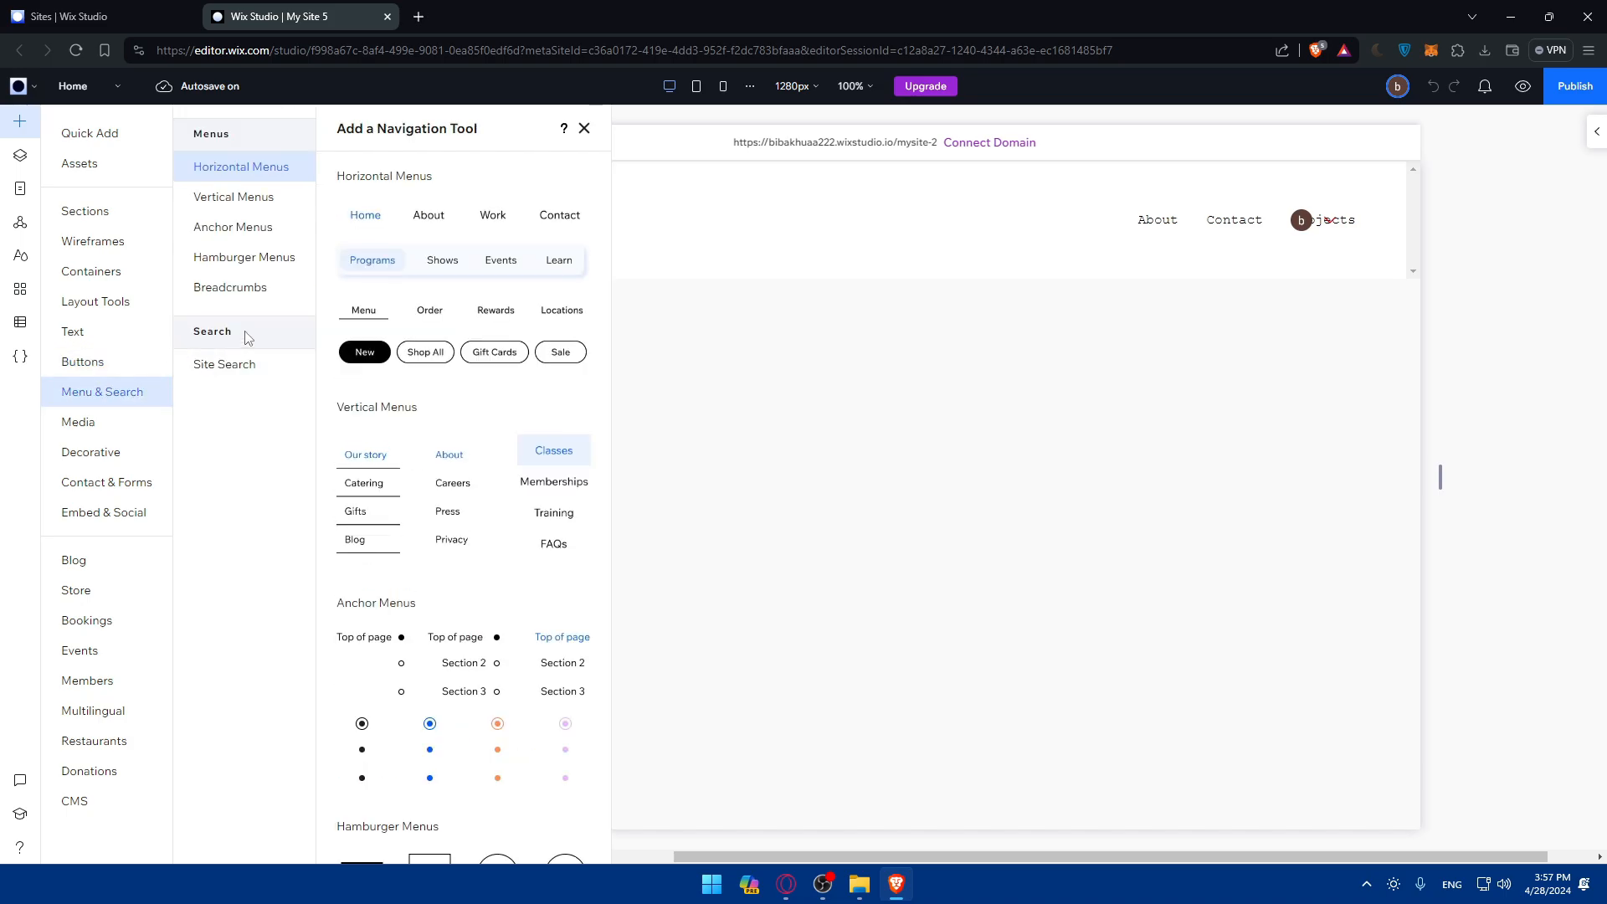
{"action": "scroll", "coordinate": [411, 290], "scroll_direction": "down", "scroll_amount": 7}
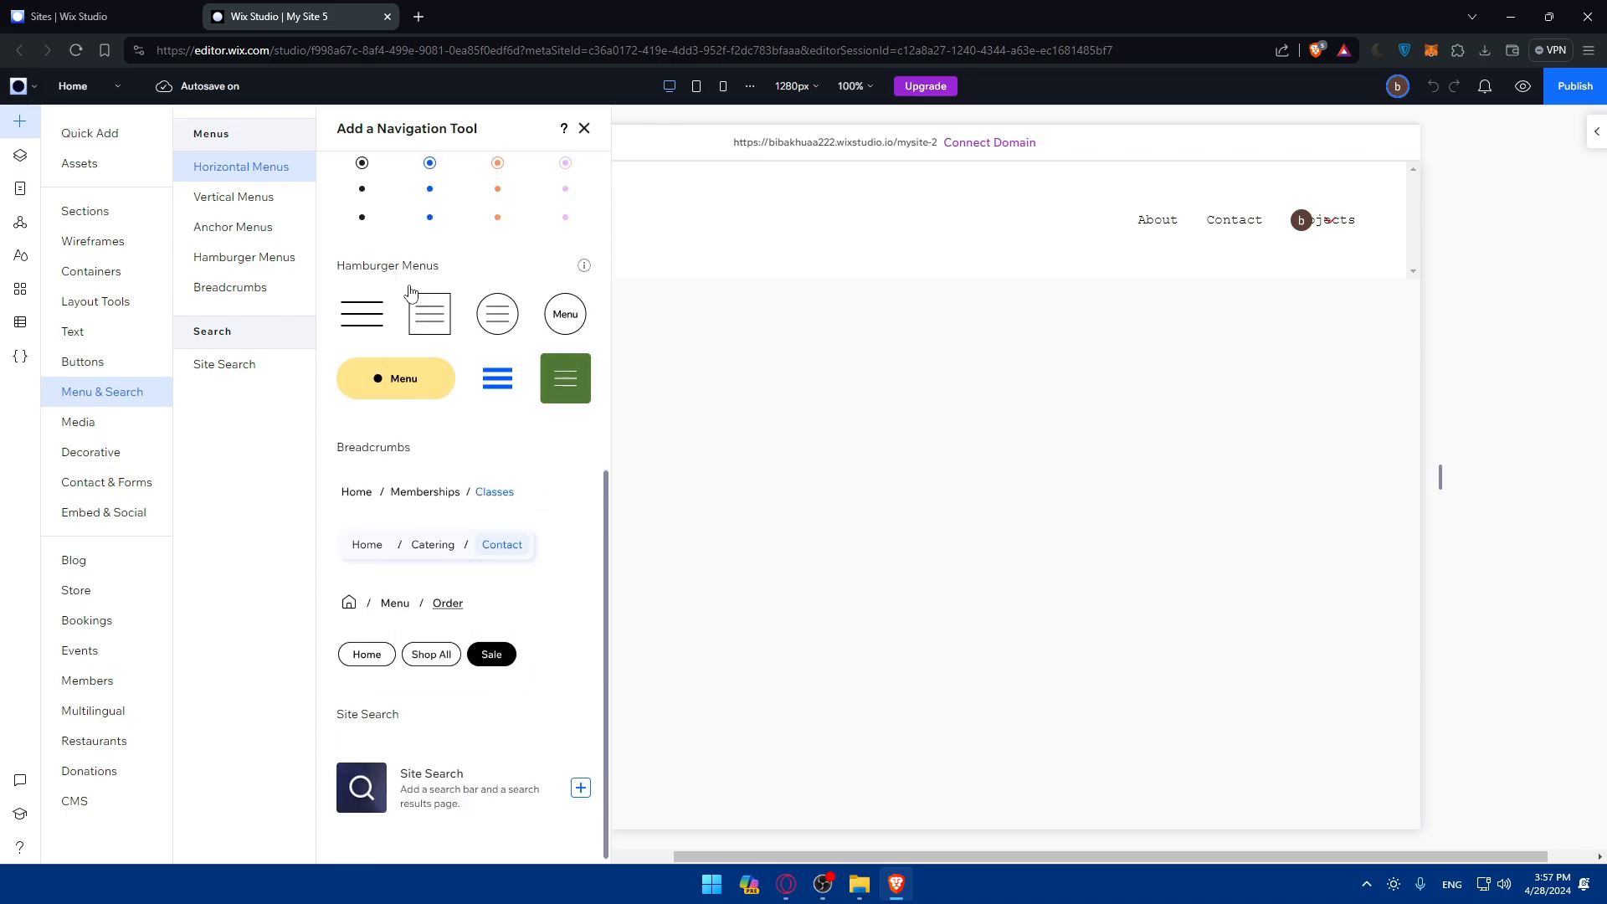
{"action": "scroll", "coordinate": [411, 293], "scroll_direction": "up", "scroll_amount": 5}
{"action": "scroll", "coordinate": [411, 293], "scroll_direction": "down", "scroll_amount": 5}
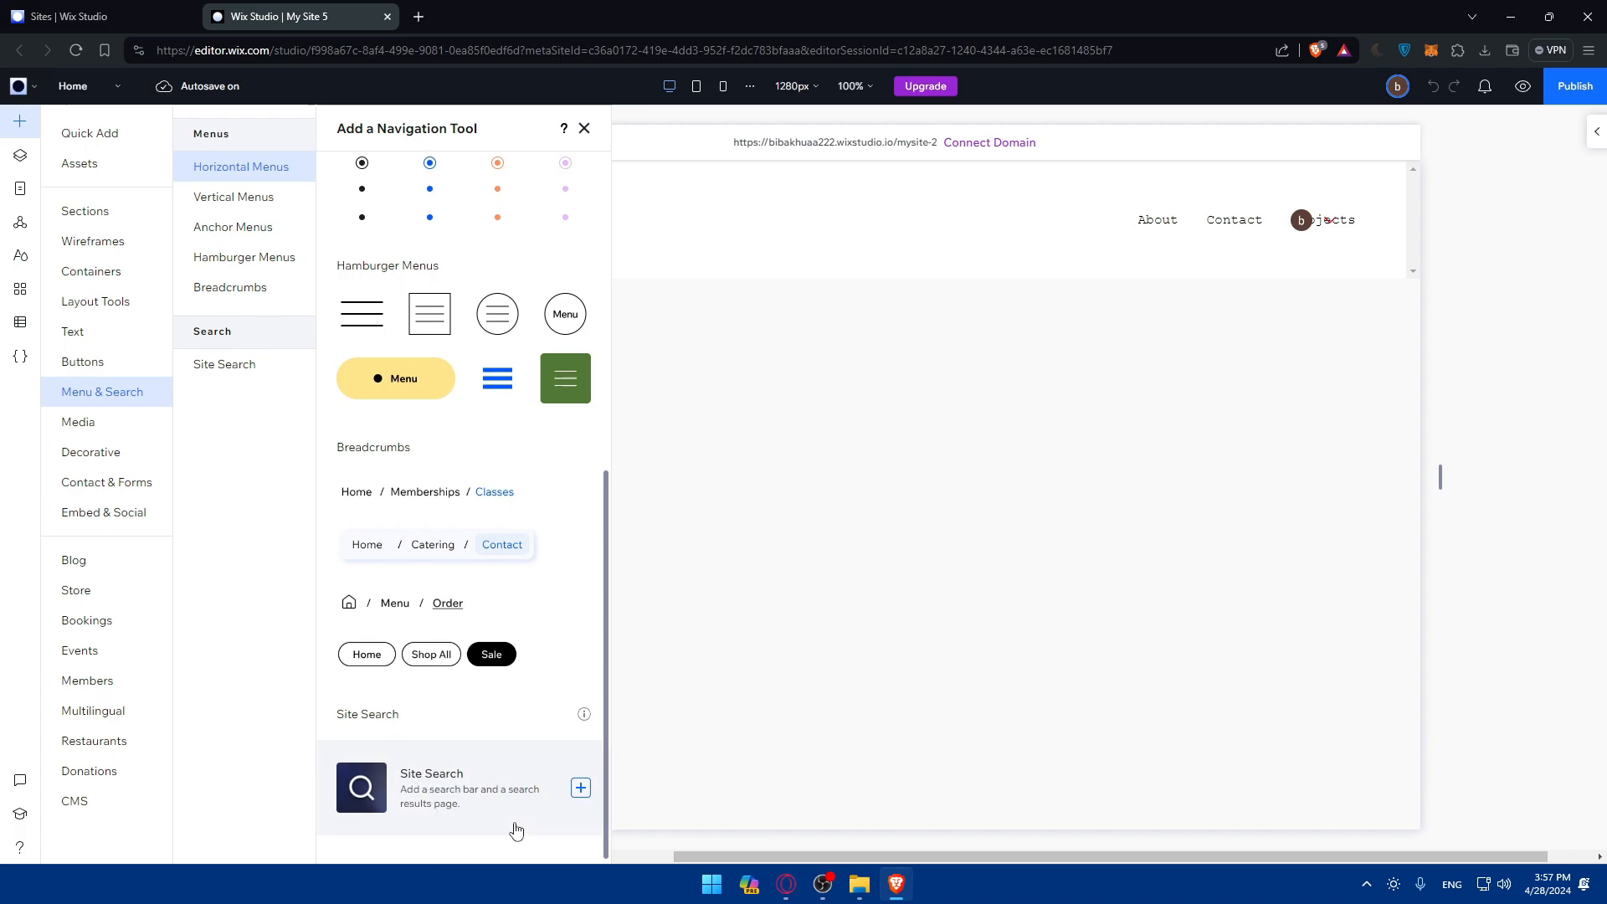
{"action": "left_click", "coordinate": [581, 790]}
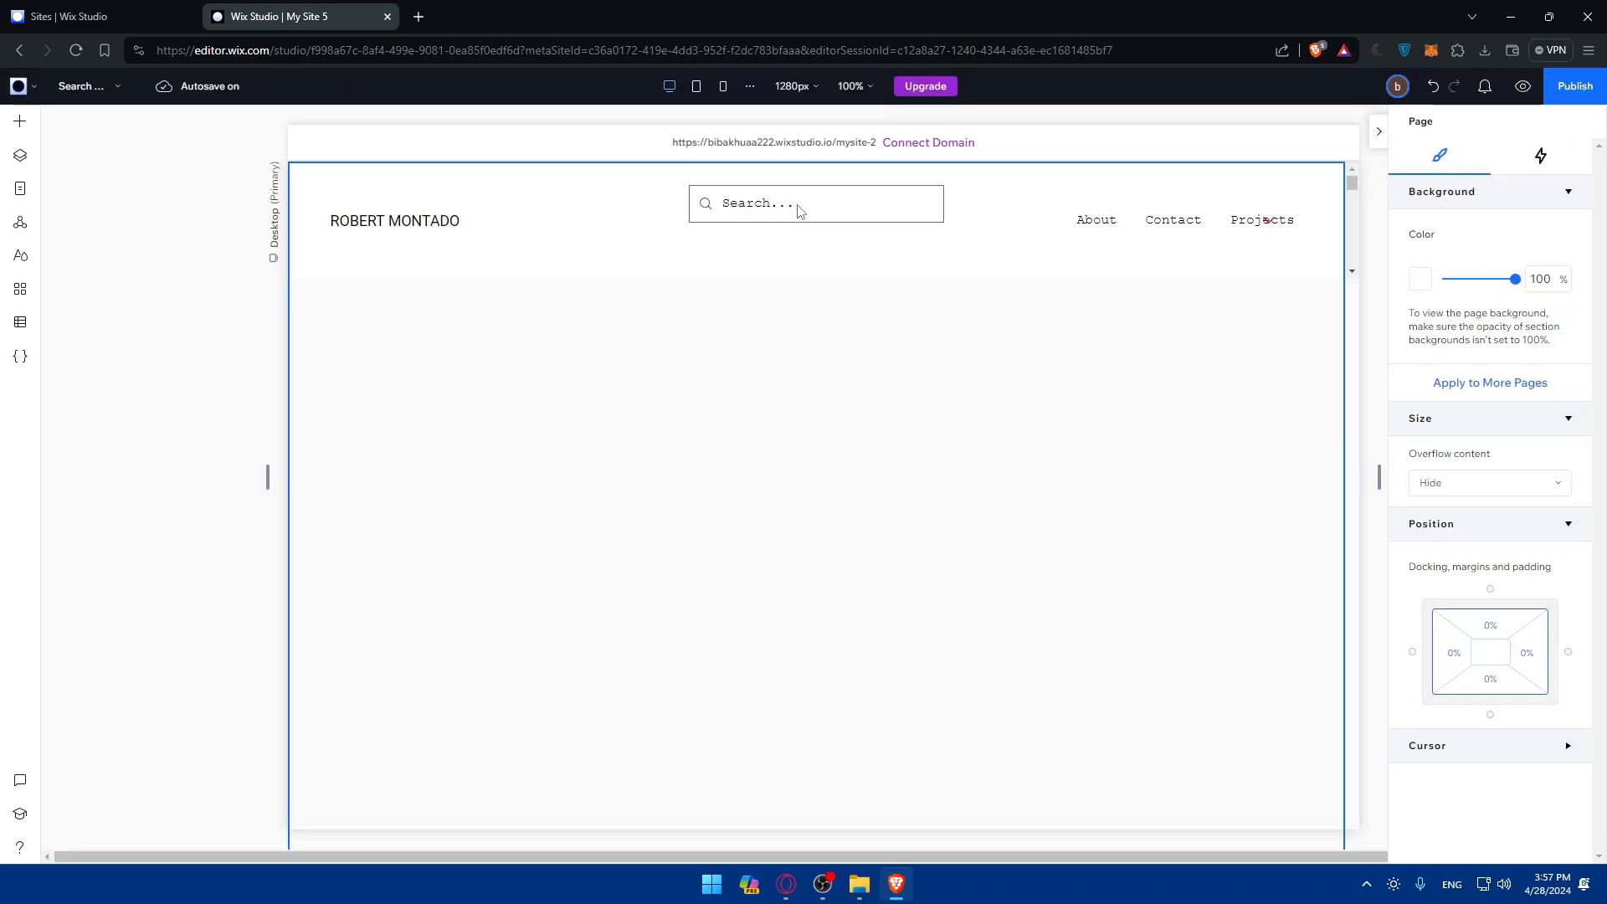
{"action": "left_click", "coordinate": [802, 206]}
{"action": "mouse_move", "coordinate": [802, 207]}
{"action": "left_mouse_down"}
{"action": "mouse_move", "coordinate": [814, 357]}
{"action": "mouse_move", "coordinate": [795, 365]}
{"action": "mouse_move", "coordinate": [817, 216]}
{"action": "left_mouse_up"}
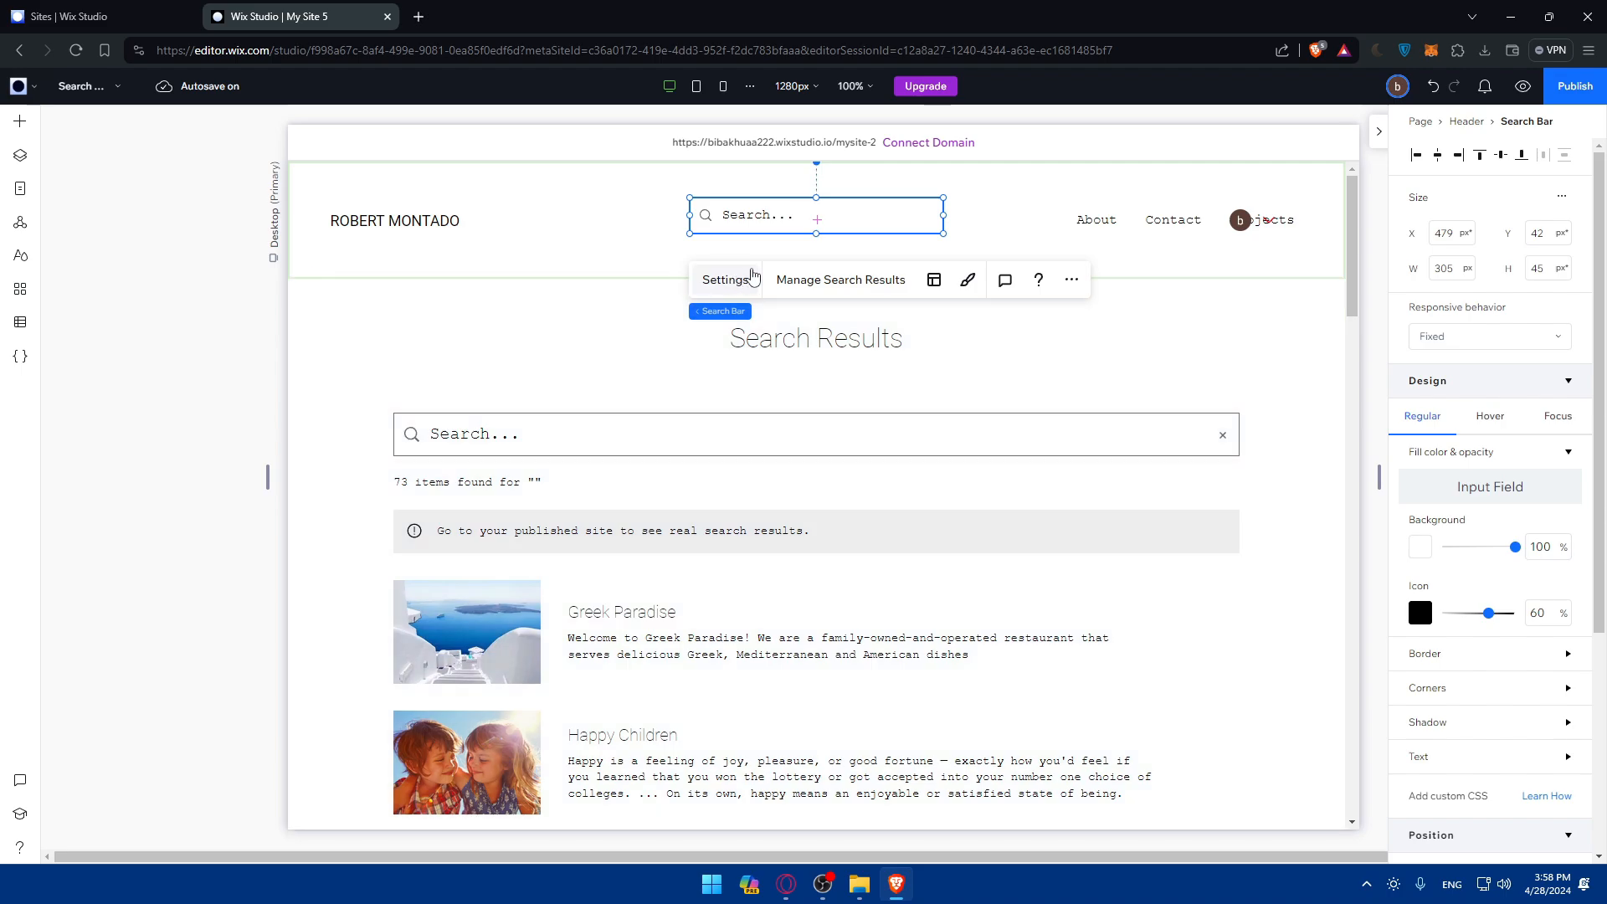
Step: Open the search results management and examine its page visibility, hidden pages (SEO) and reorder settings
{"action": "left_click", "coordinate": [804, 280]}
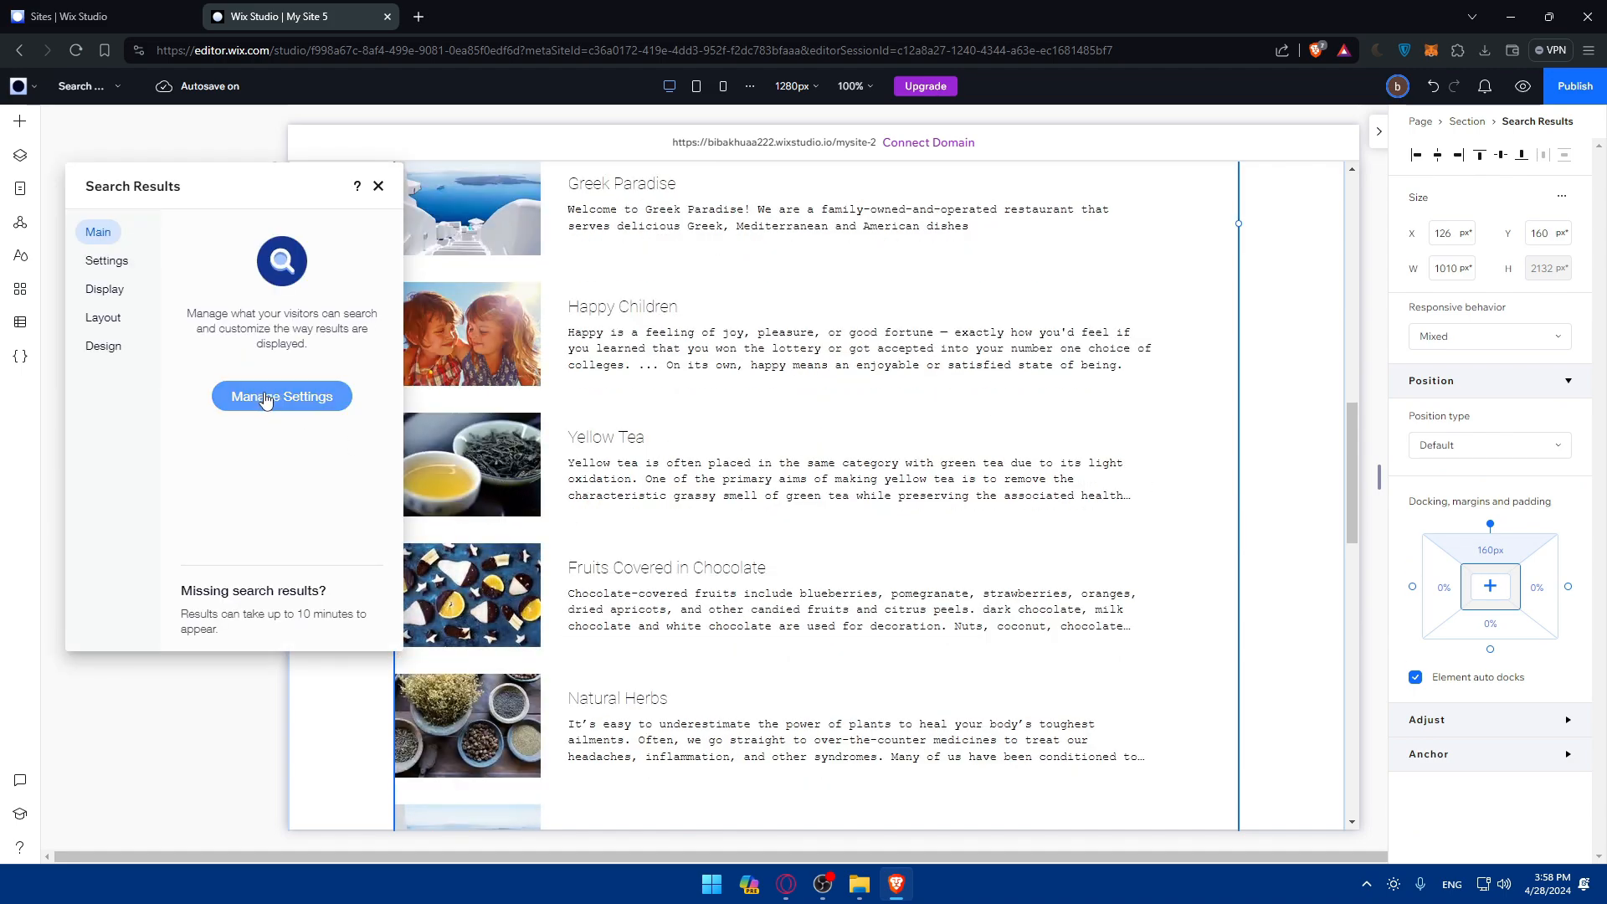
{"action": "left_click", "coordinate": [268, 398]}
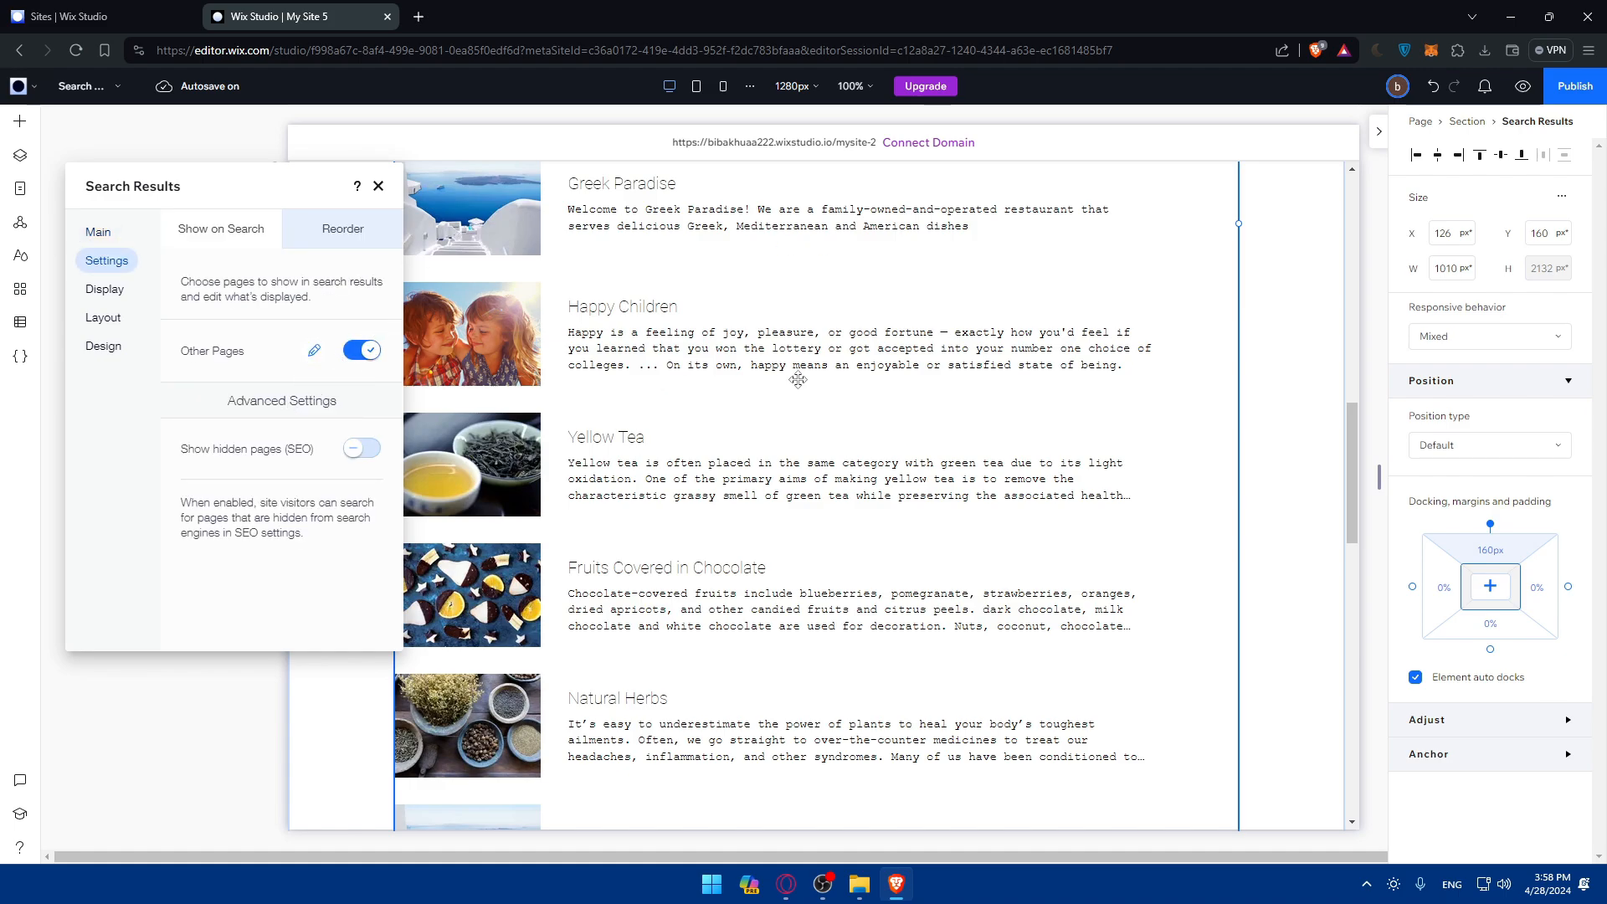
{"action": "left_click", "coordinate": [364, 452]}
{"action": "left_click", "coordinate": [364, 452]}
{"action": "left_click", "coordinate": [337, 243]}
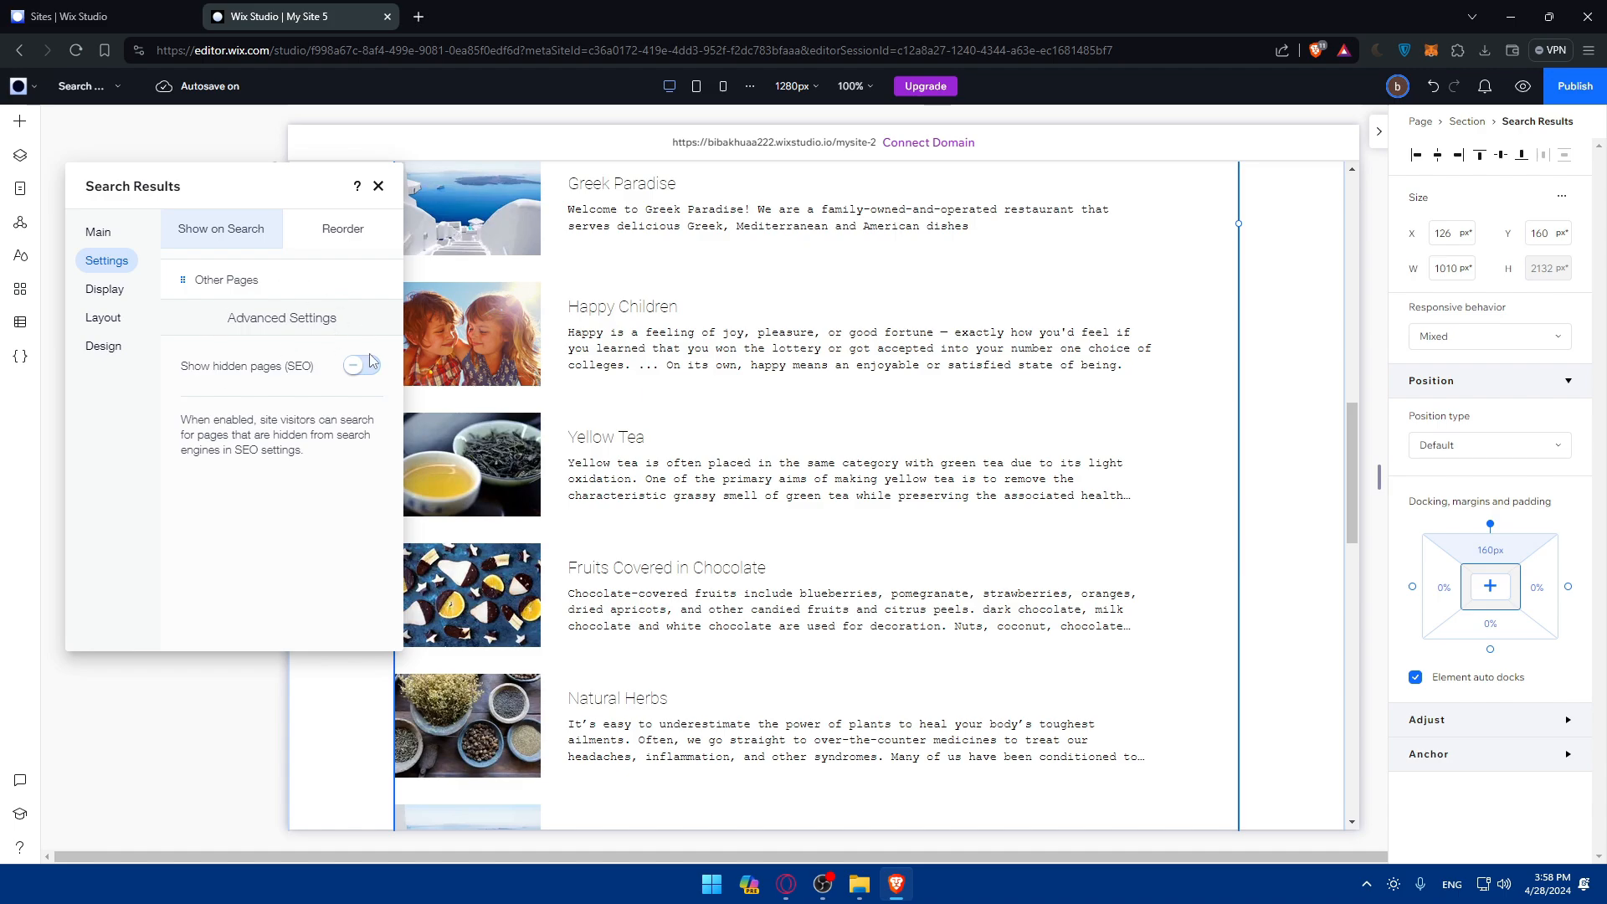
Step: Examine the display and layout settings of the search results, including placeholder text, results message and alignment
{"action": "left_click", "coordinate": [113, 295]}
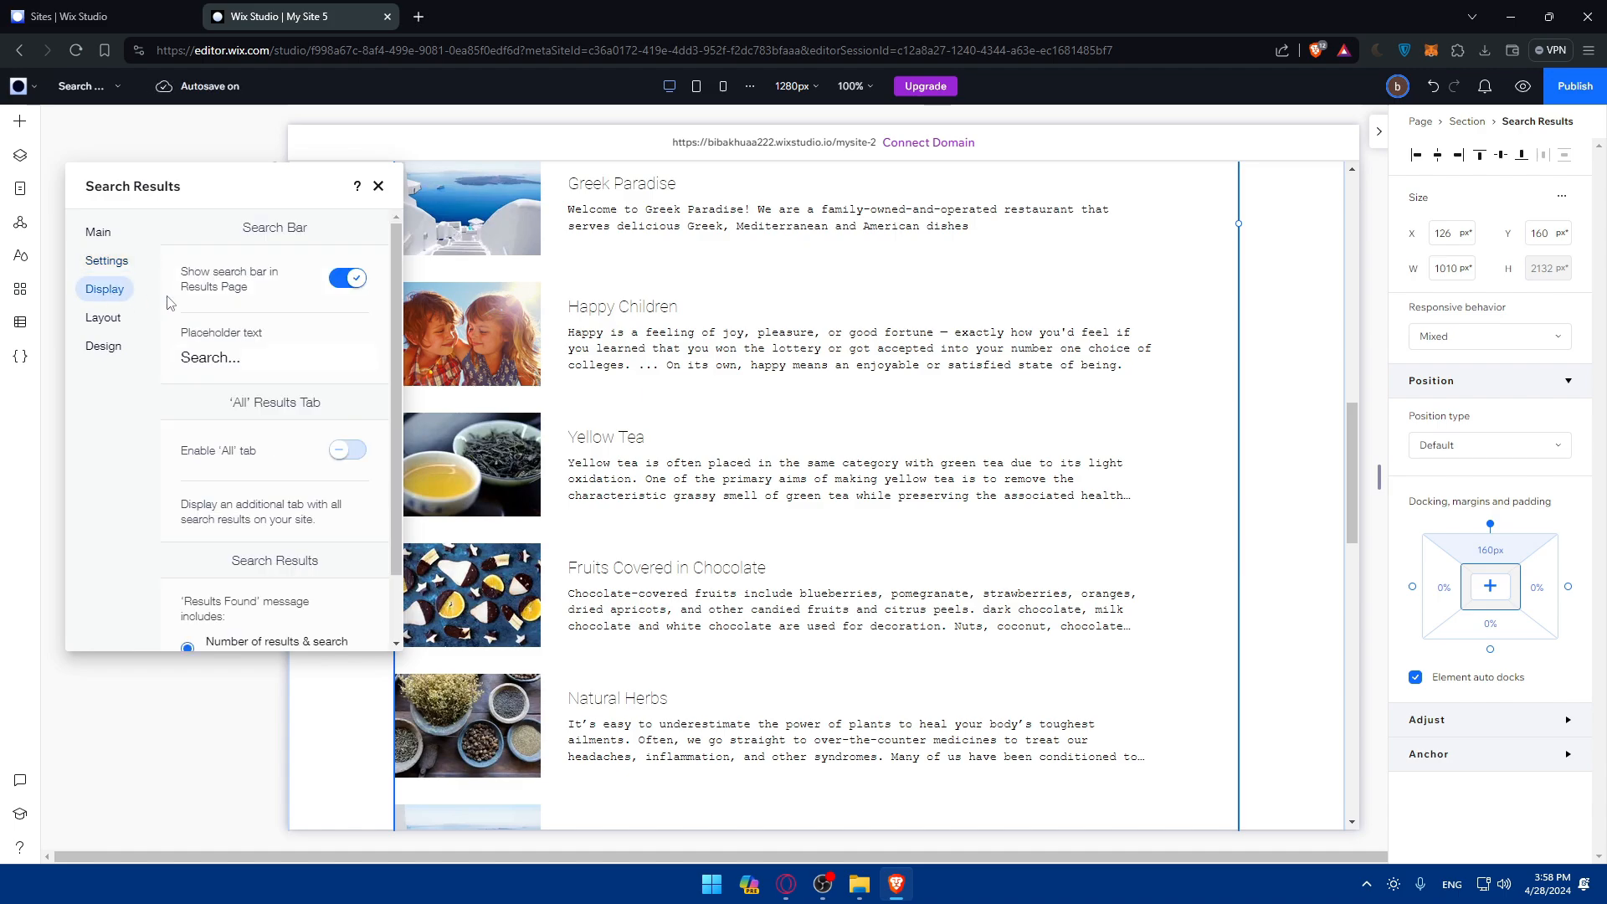
{"action": "left_click", "coordinate": [242, 358]}
{"action": "scroll", "coordinate": [276, 318], "scroll_direction": "down", "scroll_amount": 1}
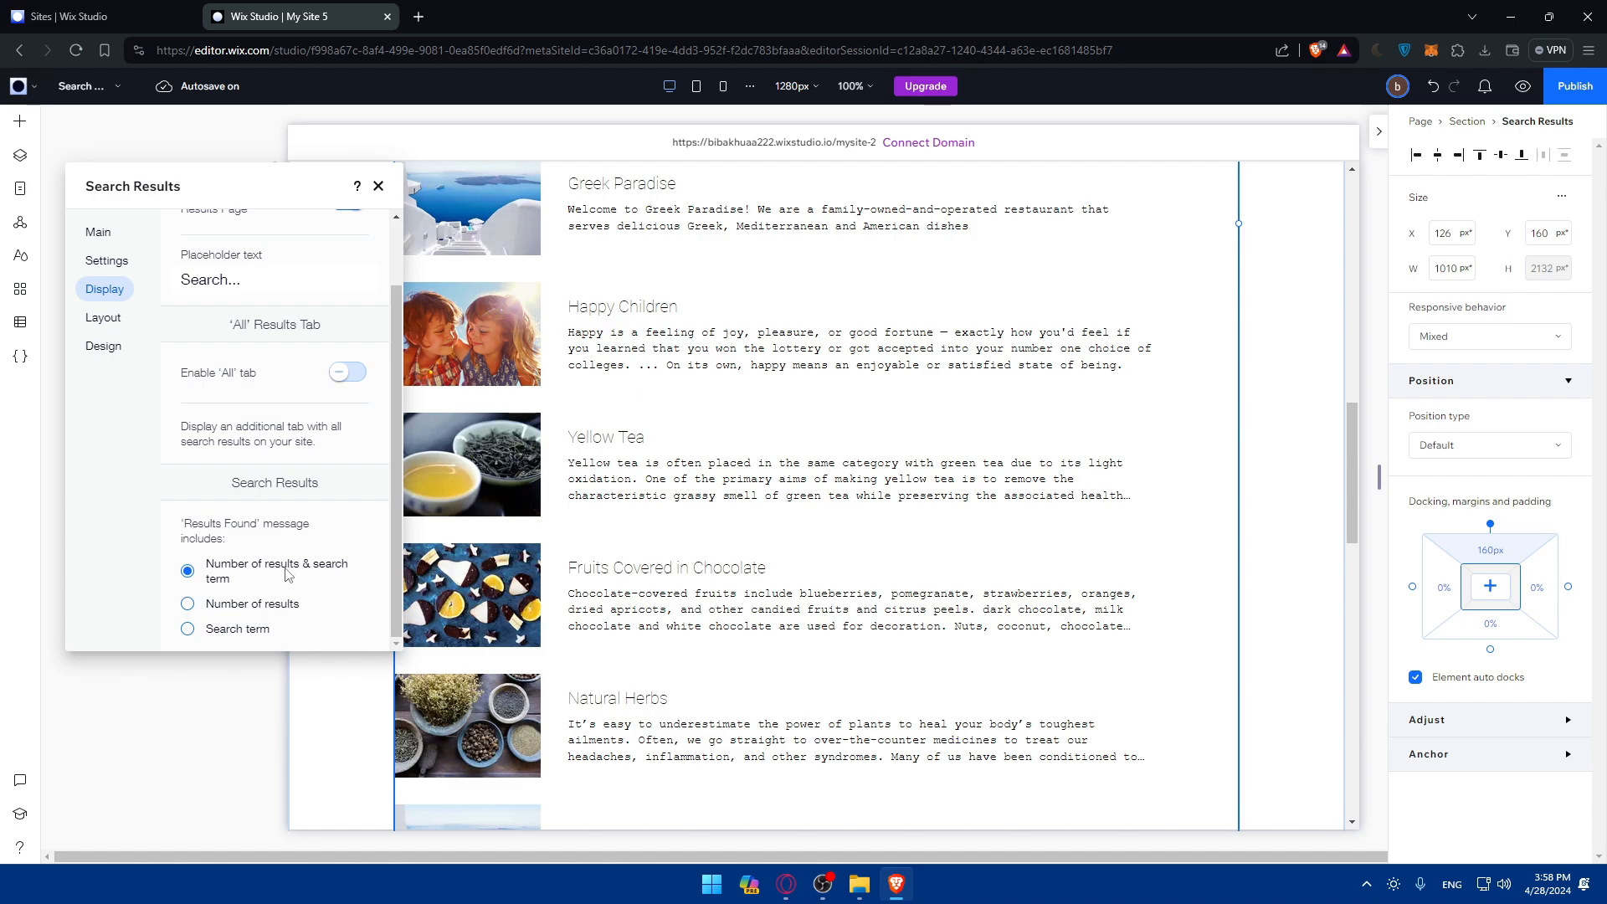
{"action": "left_click", "coordinate": [102, 311]}
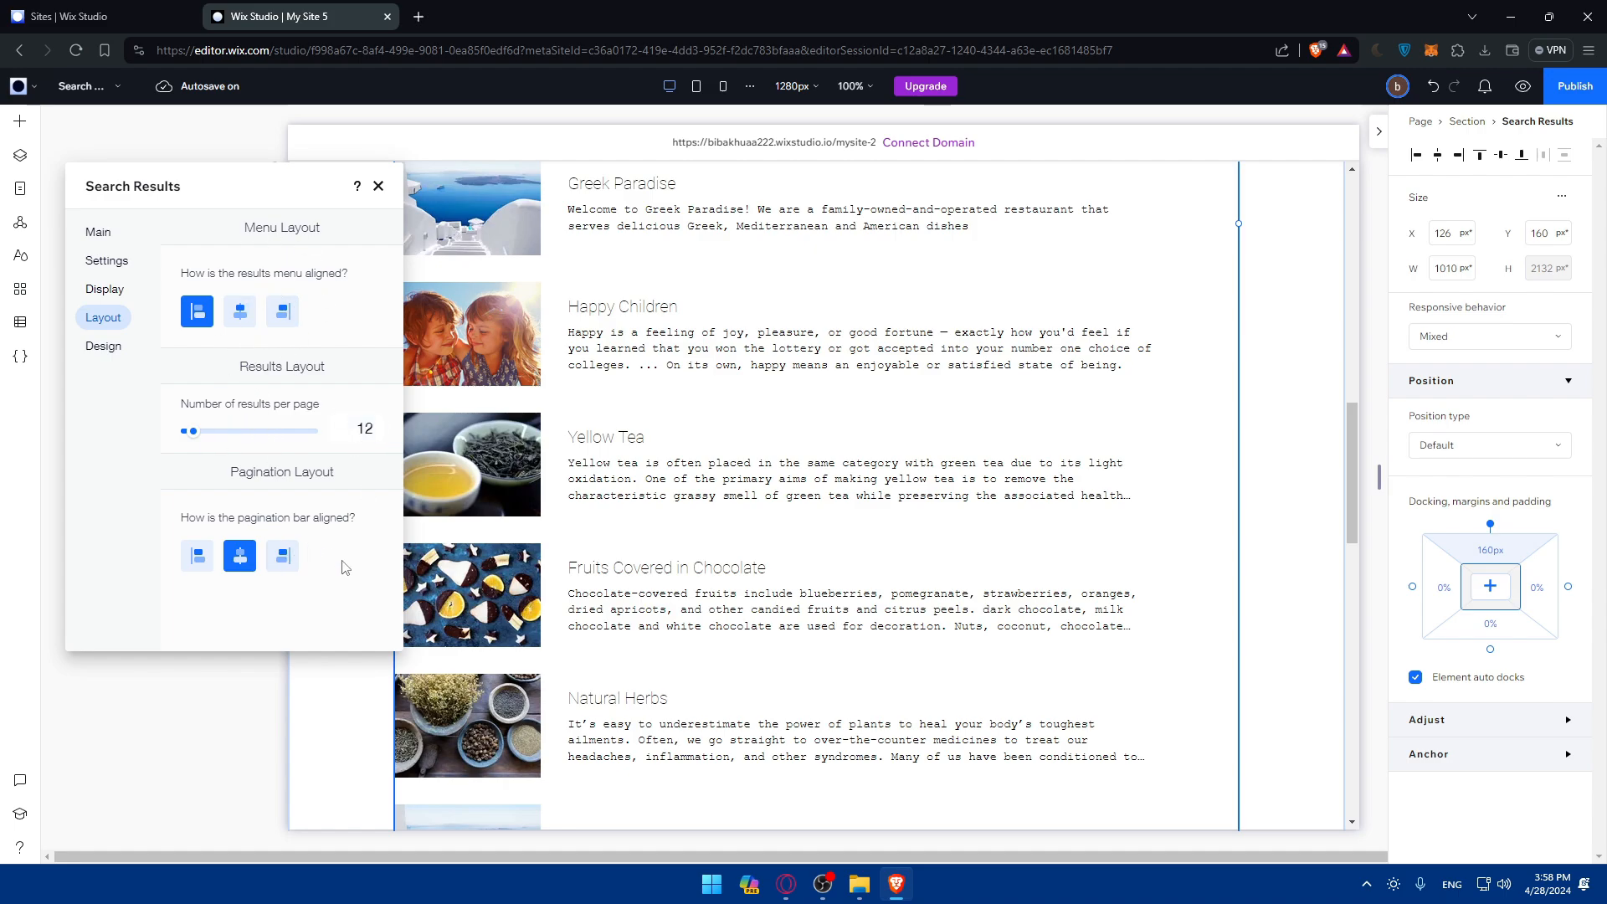
Step: Examine the search results design options for the search bar, results menu, search results and buttons
{"action": "left_click", "coordinate": [126, 352]}
{"action": "left_click", "coordinate": [261, 253]}
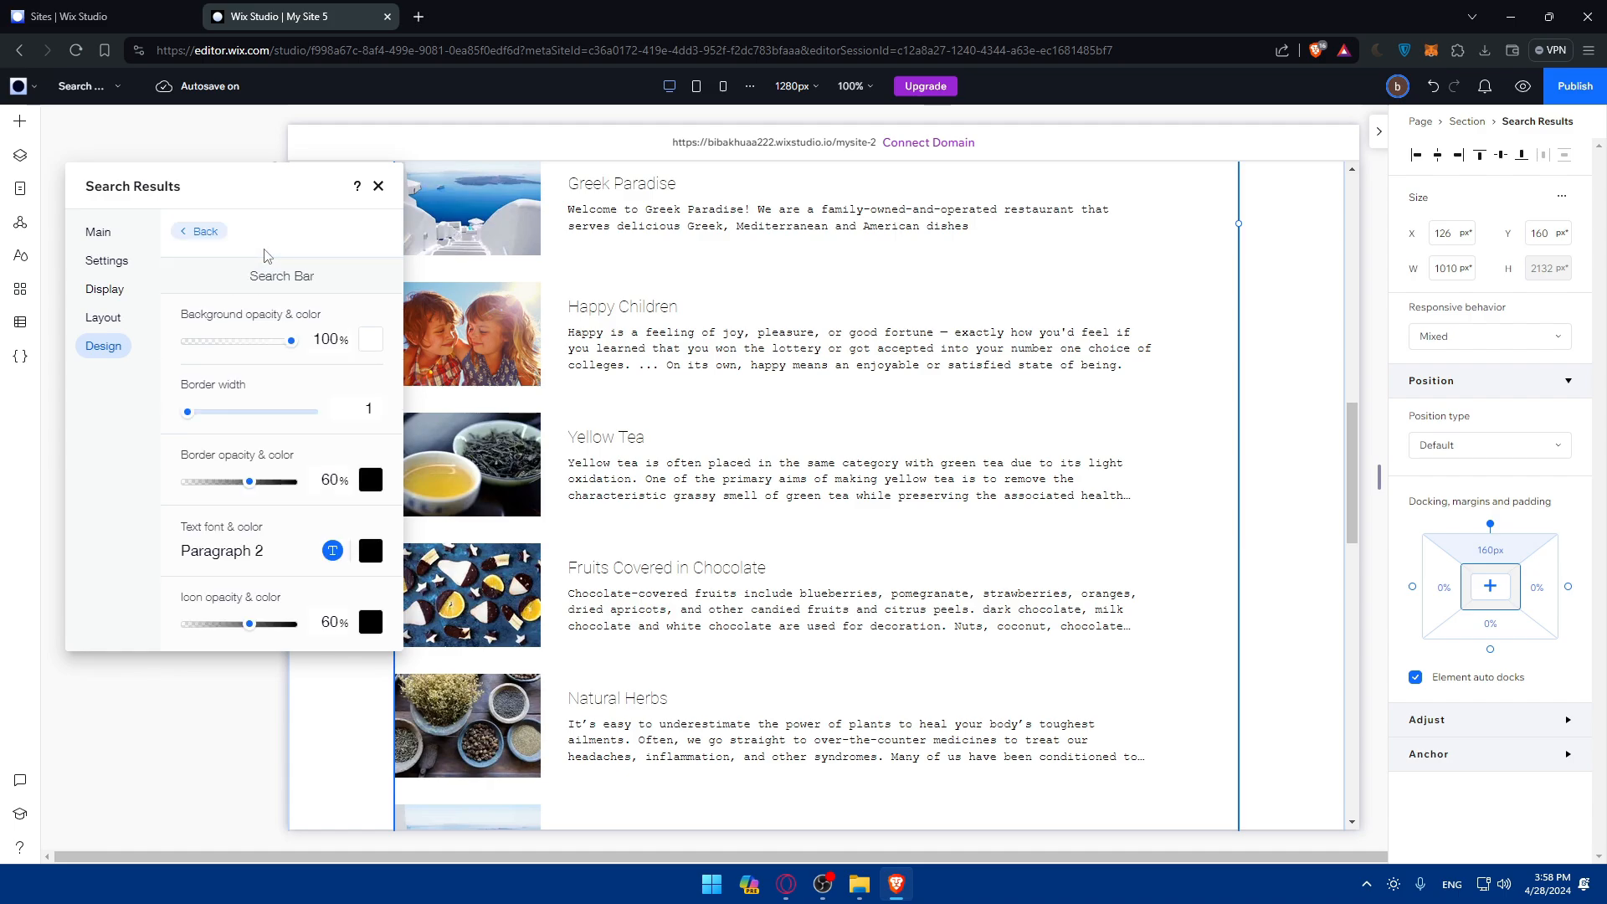
{"action": "left_click", "coordinate": [199, 232]}
{"action": "left_click", "coordinate": [206, 272]}
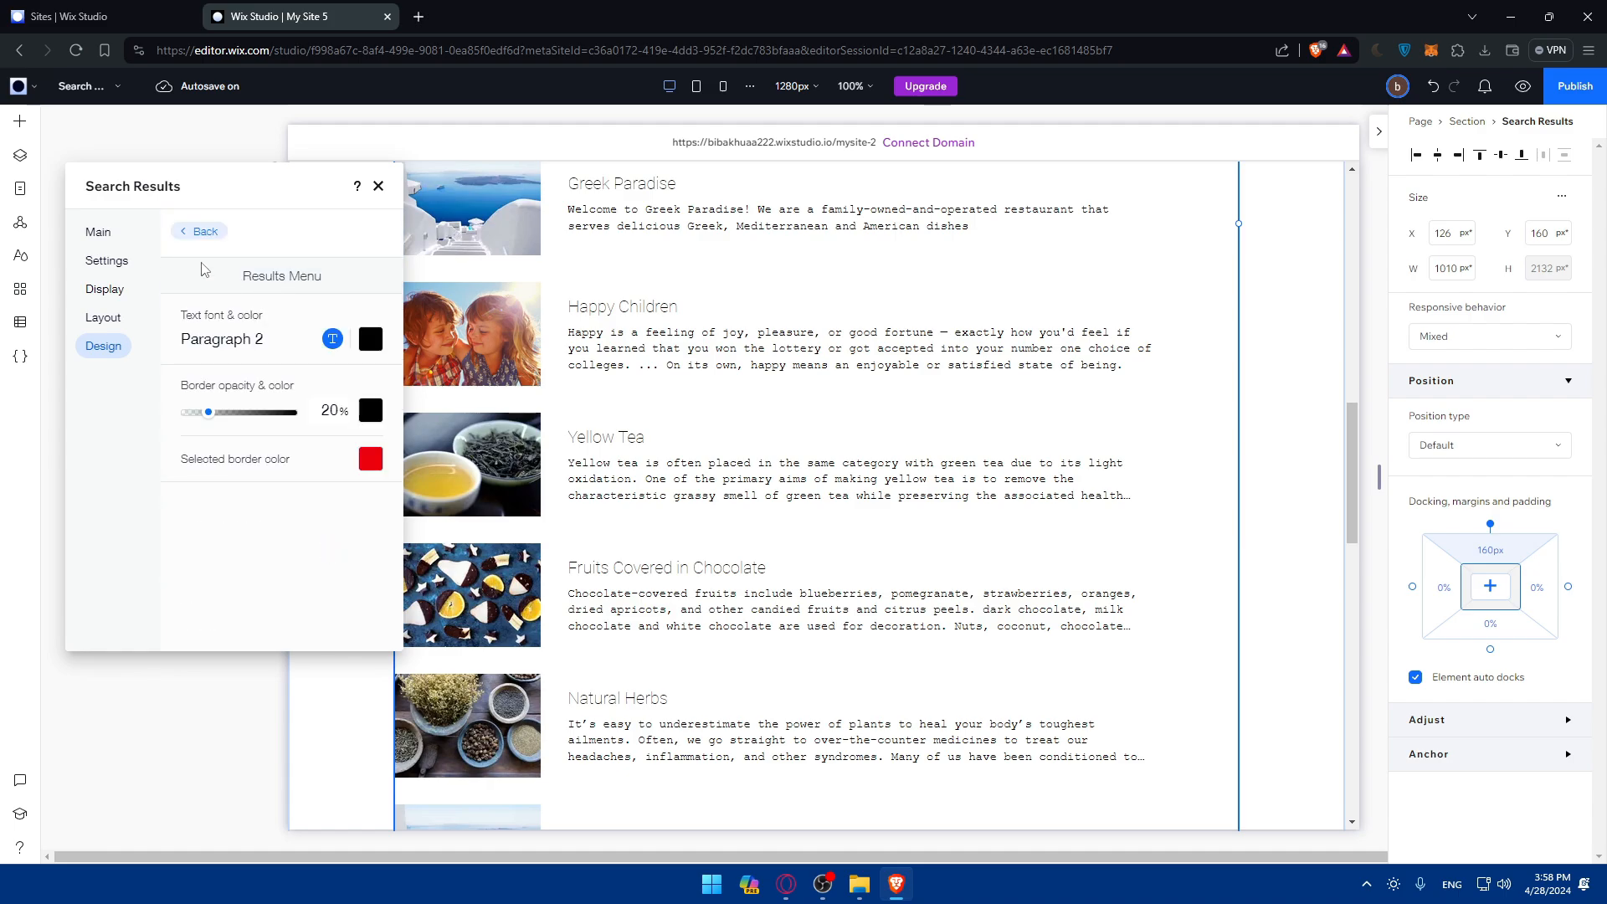
{"action": "left_click", "coordinate": [195, 236]}
{"action": "left_click", "coordinate": [193, 335]}
{"action": "left_click", "coordinate": [201, 231]}
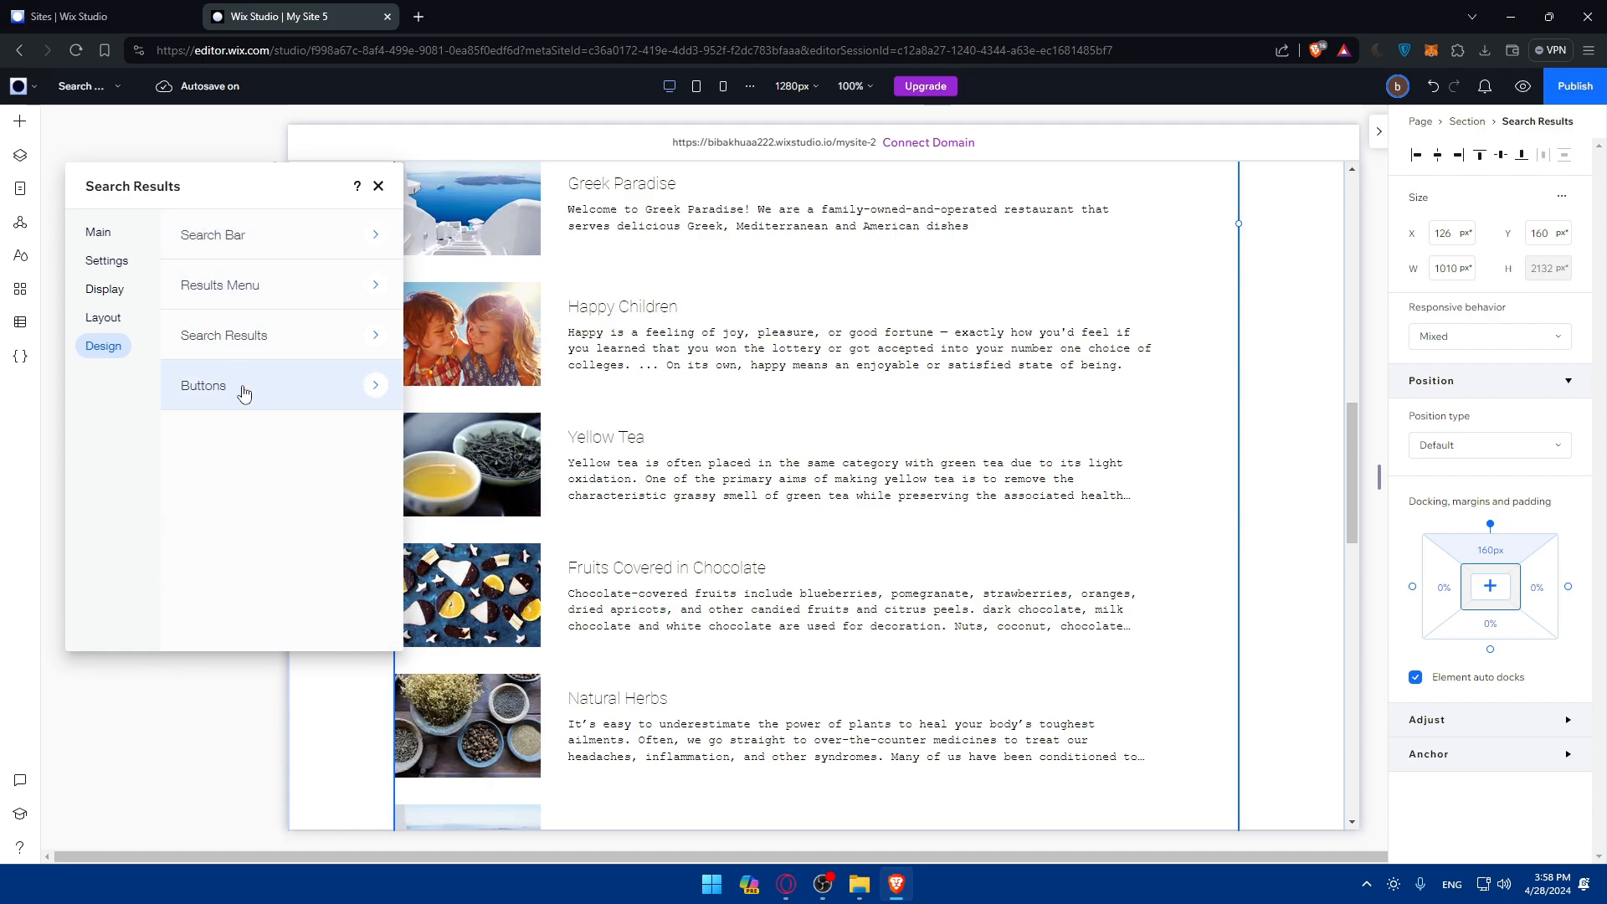
{"action": "left_click", "coordinate": [240, 385]}
{"action": "left_click", "coordinate": [199, 232]}
Step: Set the border width of the search bar on the Search Results page to 10 and close the settings
{"action": "scroll", "coordinate": [880, 305], "scroll_direction": "up", "scroll_amount": 5}
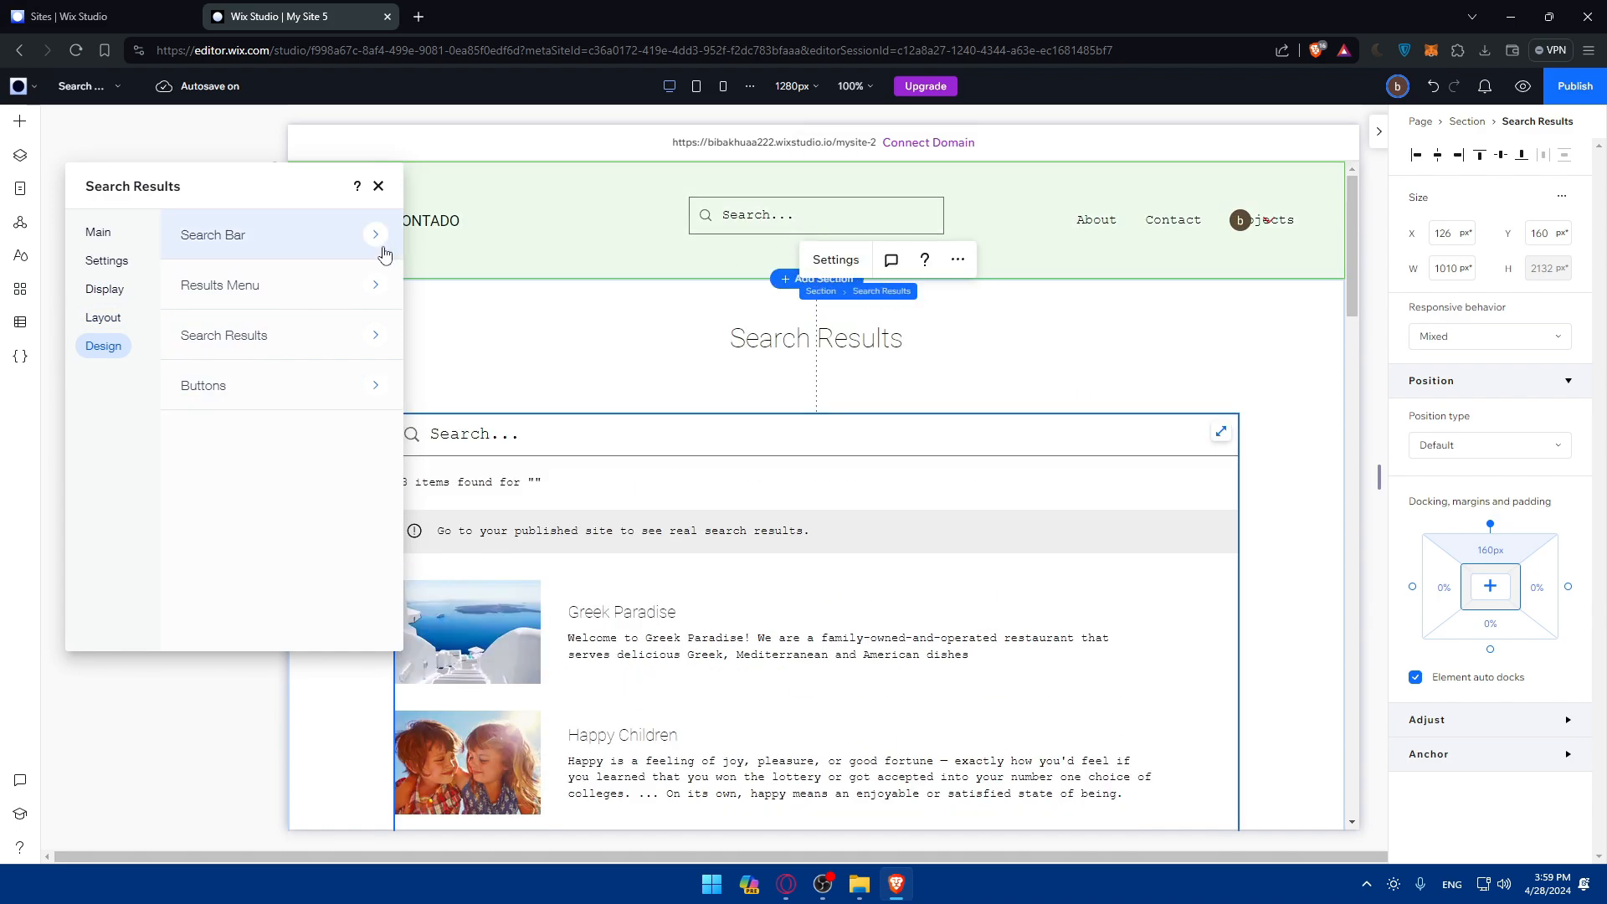
{"action": "left_click", "coordinate": [313, 243]}
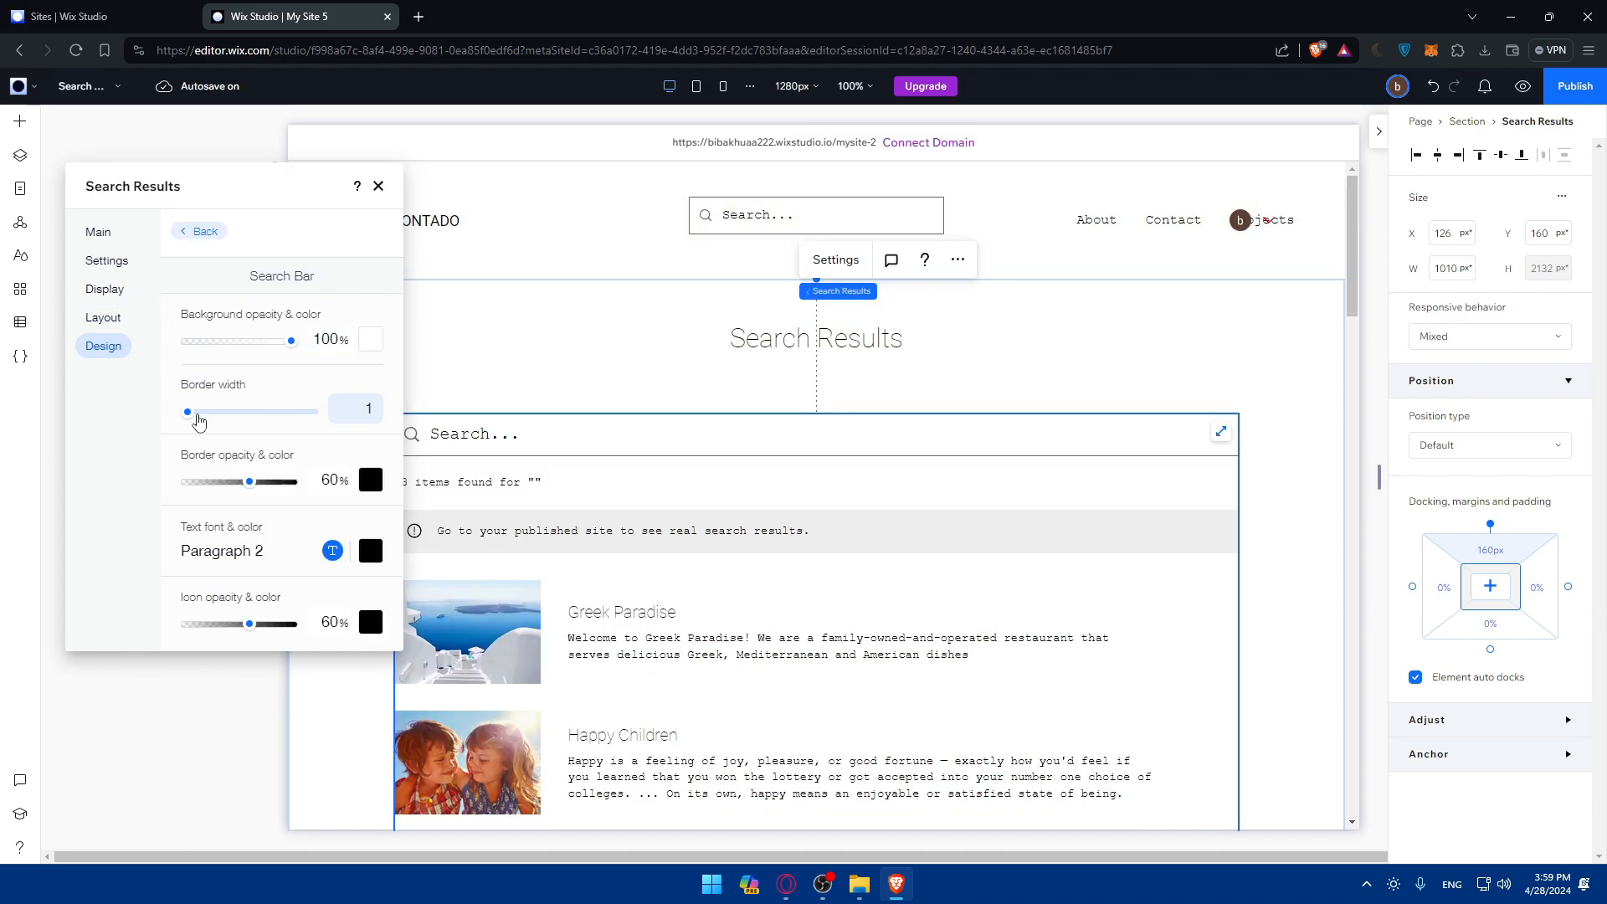
{"action": "left_click_drag", "start_coordinate": [189, 413], "coordinate": [246, 420]}
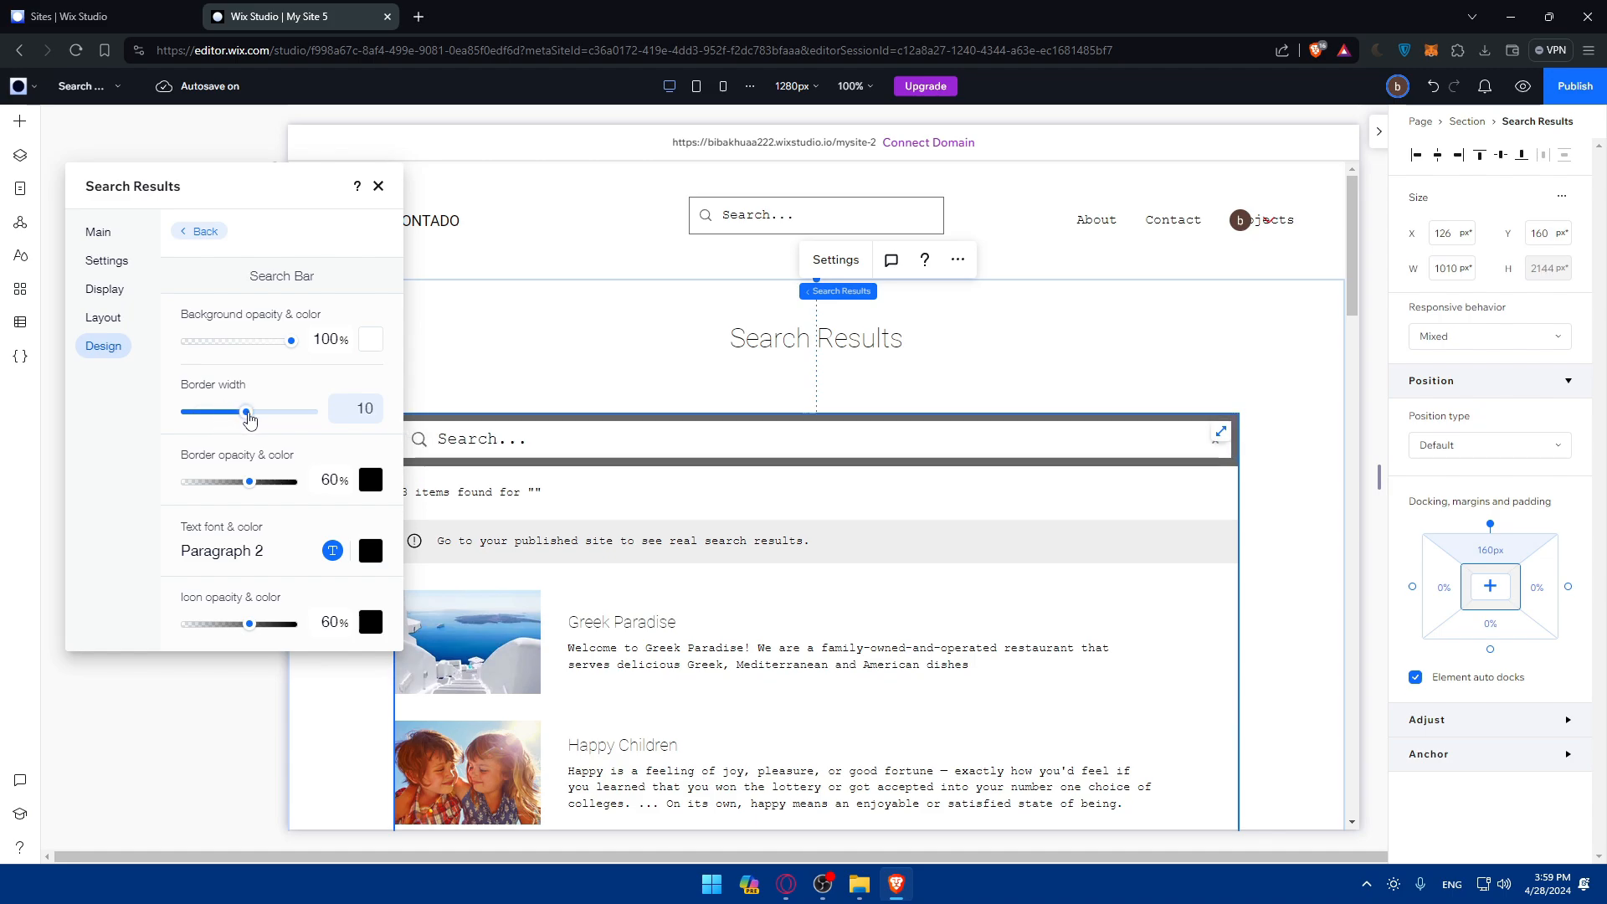
{"action": "left_click", "coordinate": [433, 456]}
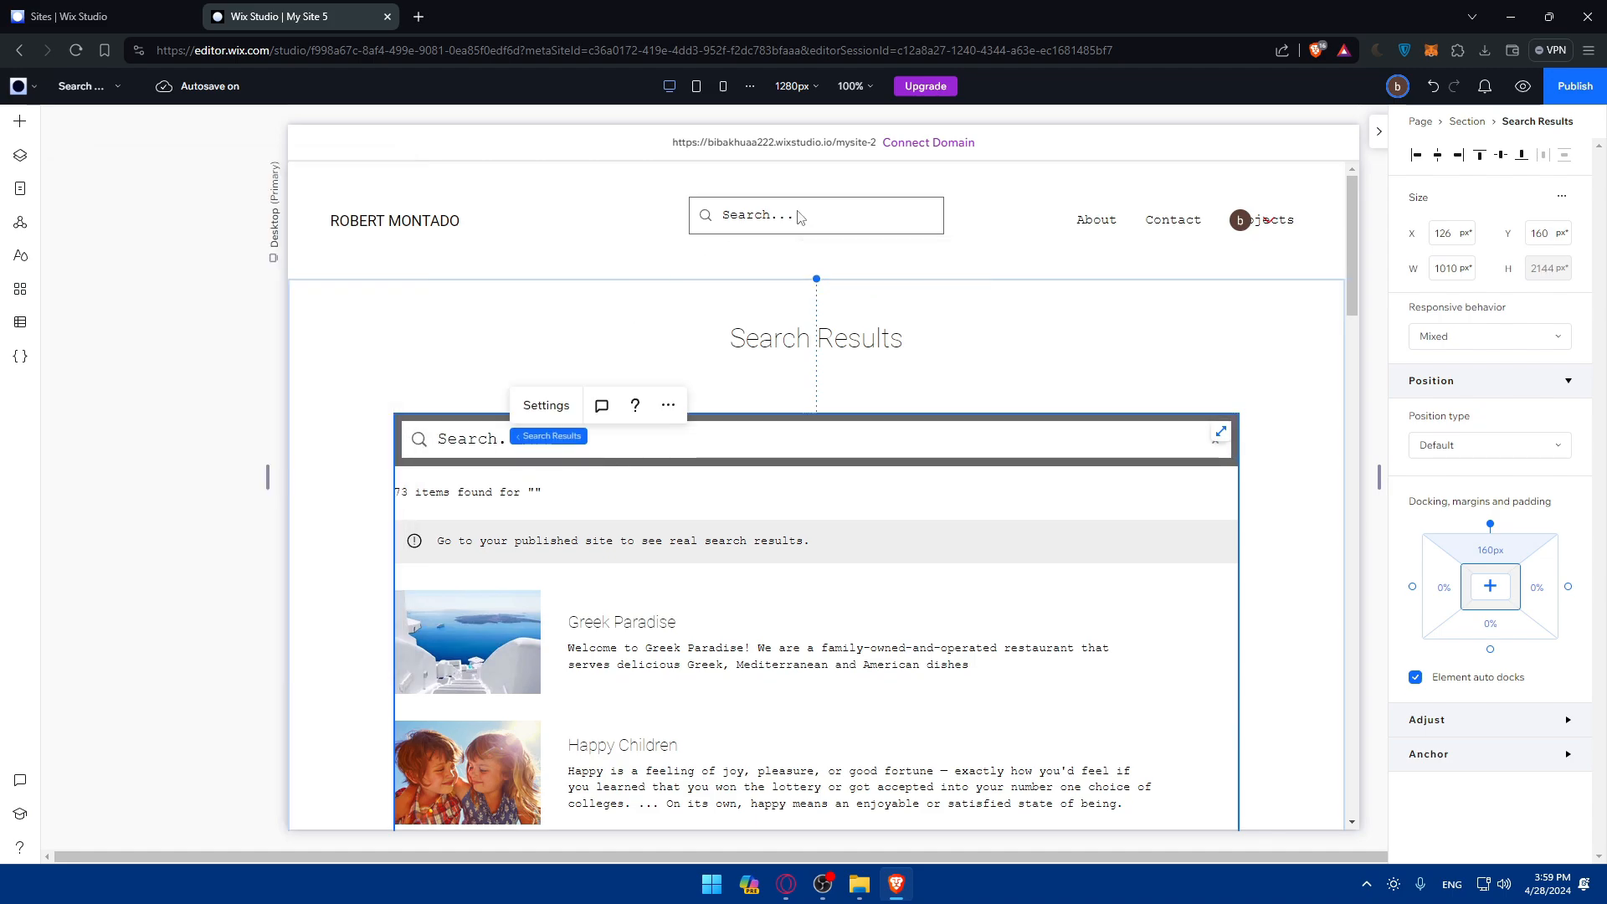
Step: Select the search results element in the body of the Search Results page and open its settings
{"action": "left_click", "coordinate": [798, 216]}
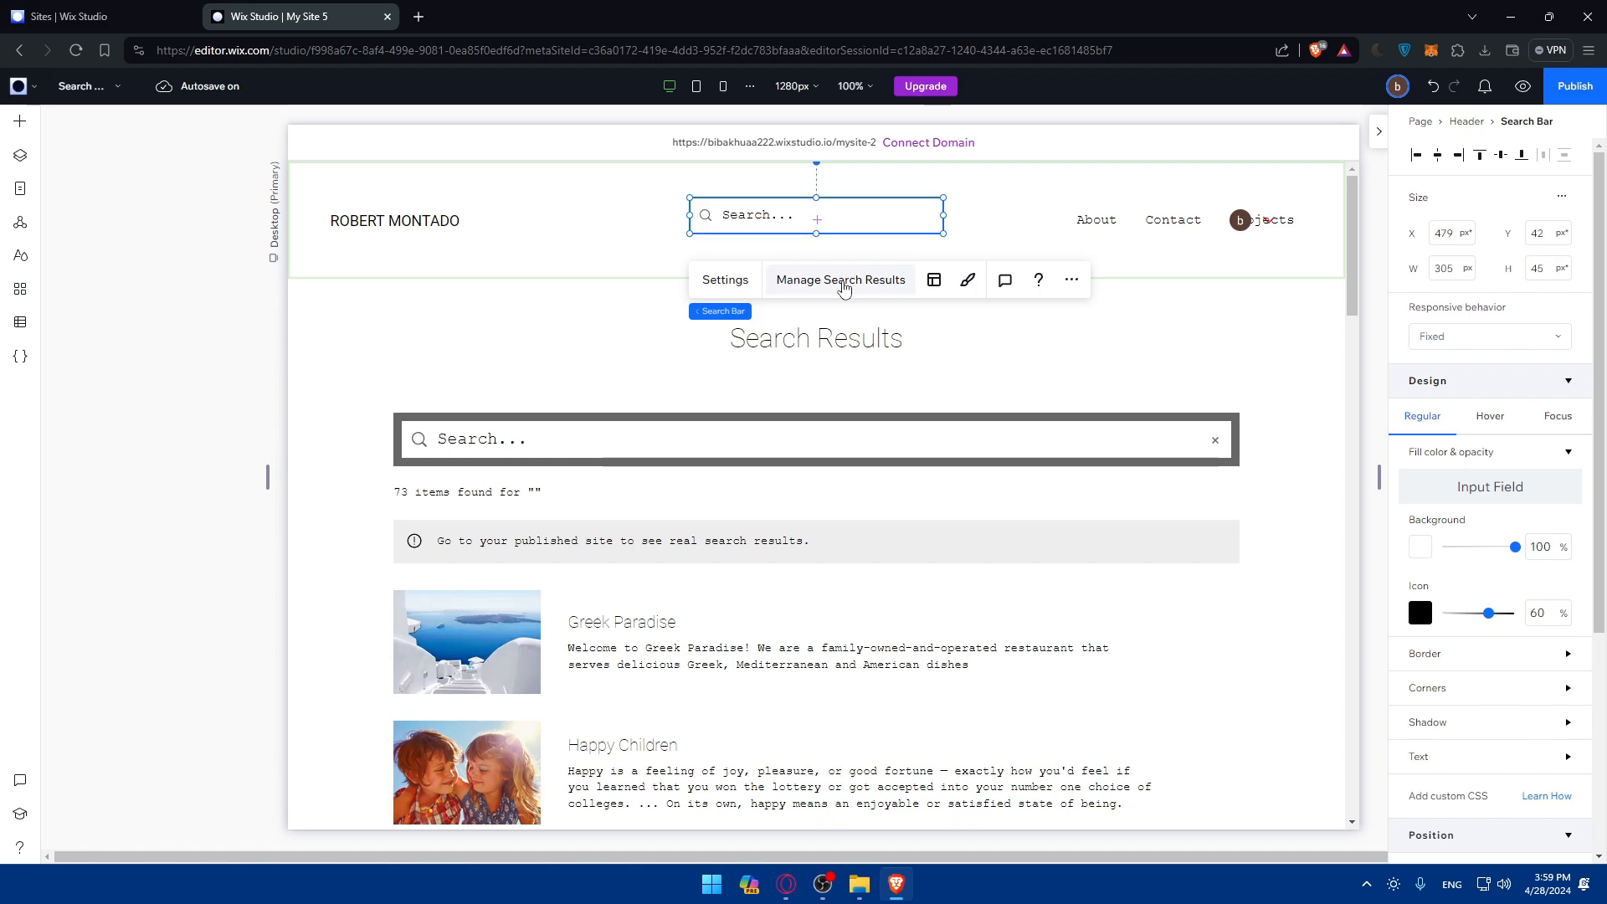
{"action": "left_click", "coordinate": [775, 384]}
{"action": "scroll", "coordinate": [699, 420], "scroll_direction": "down", "scroll_amount": 7}
{"action": "scroll", "coordinate": [697, 420], "scroll_direction": "down", "scroll_amount": 3}
{"action": "double_click", "coordinate": [696, 420]}
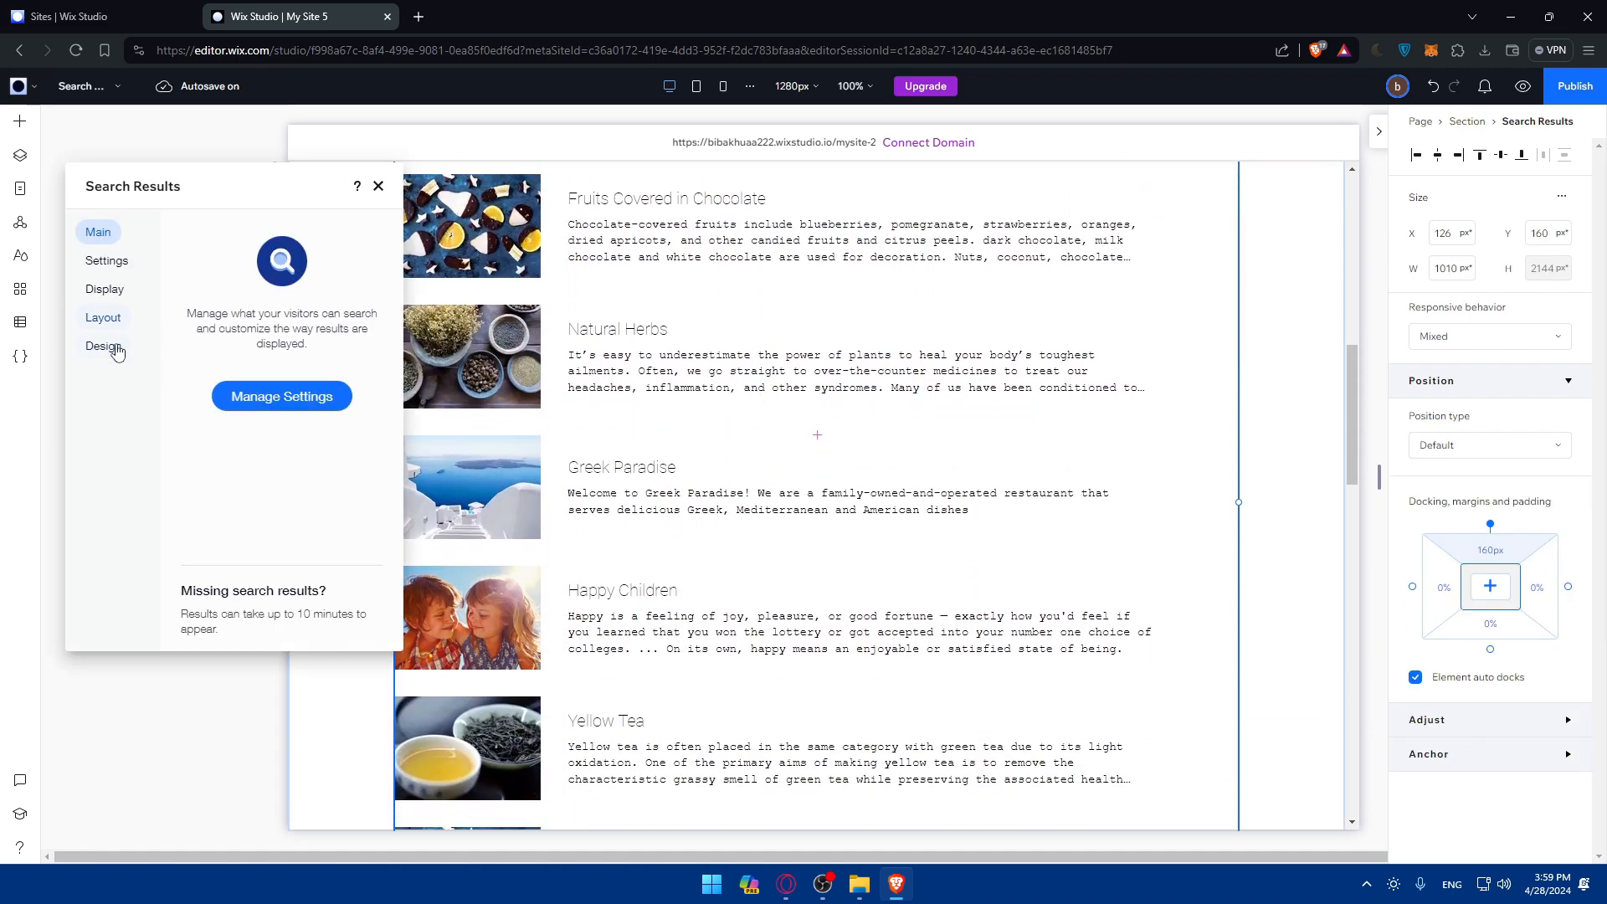
Step: Set the text color of the View All button to bright blue in the search results design options
{"action": "left_click", "coordinate": [116, 348]}
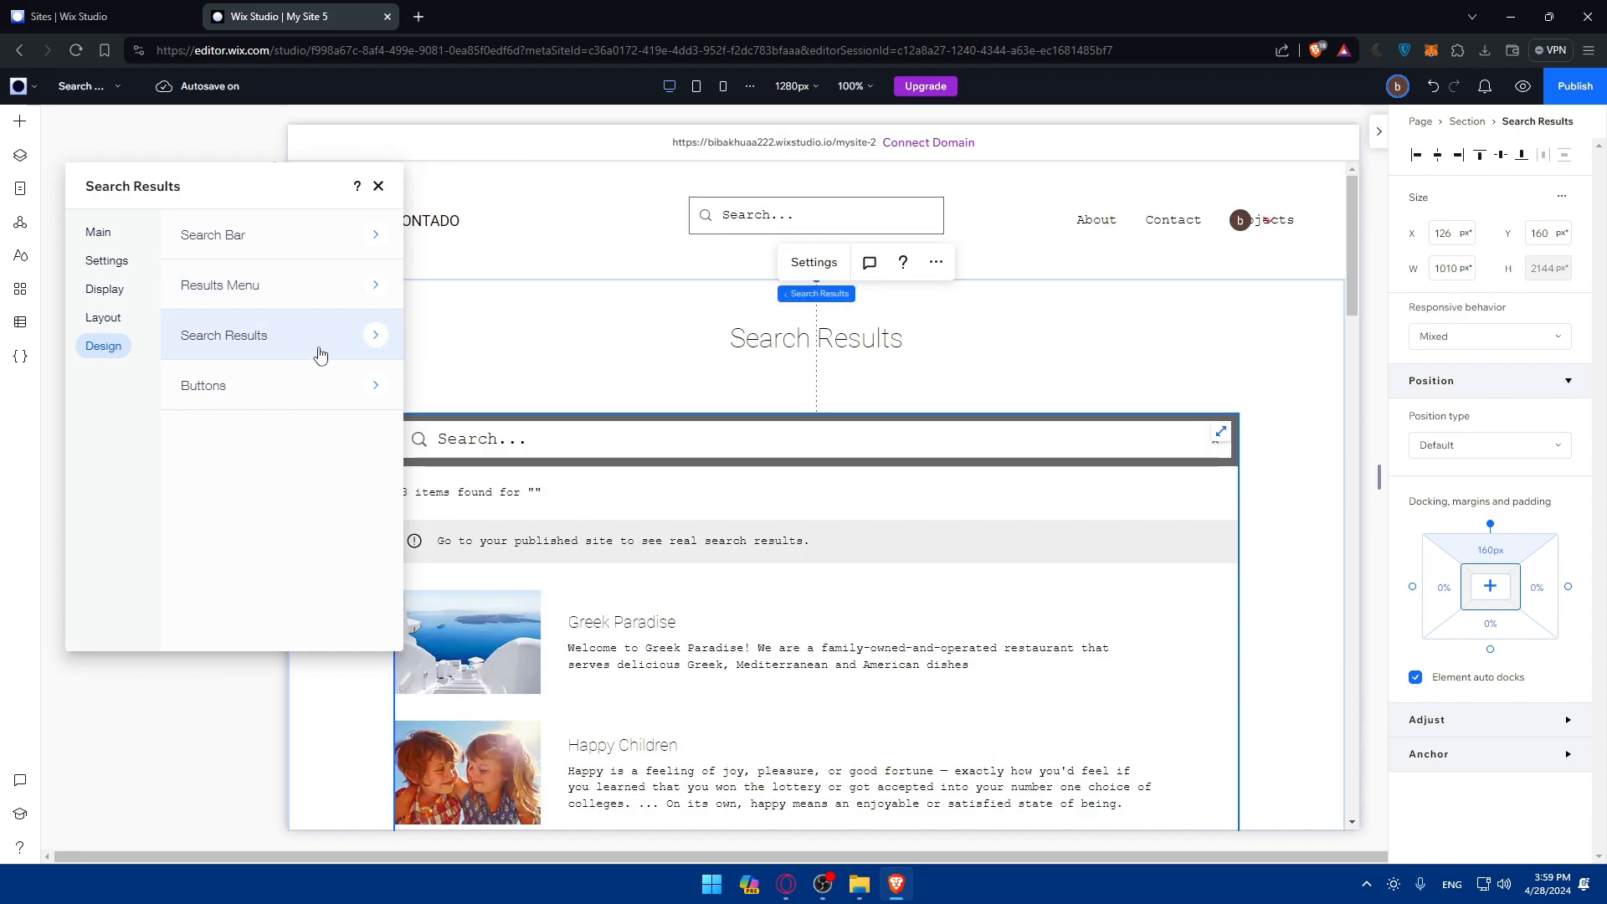
{"action": "left_click", "coordinate": [320, 355]}
{"action": "left_click", "coordinate": [183, 237]}
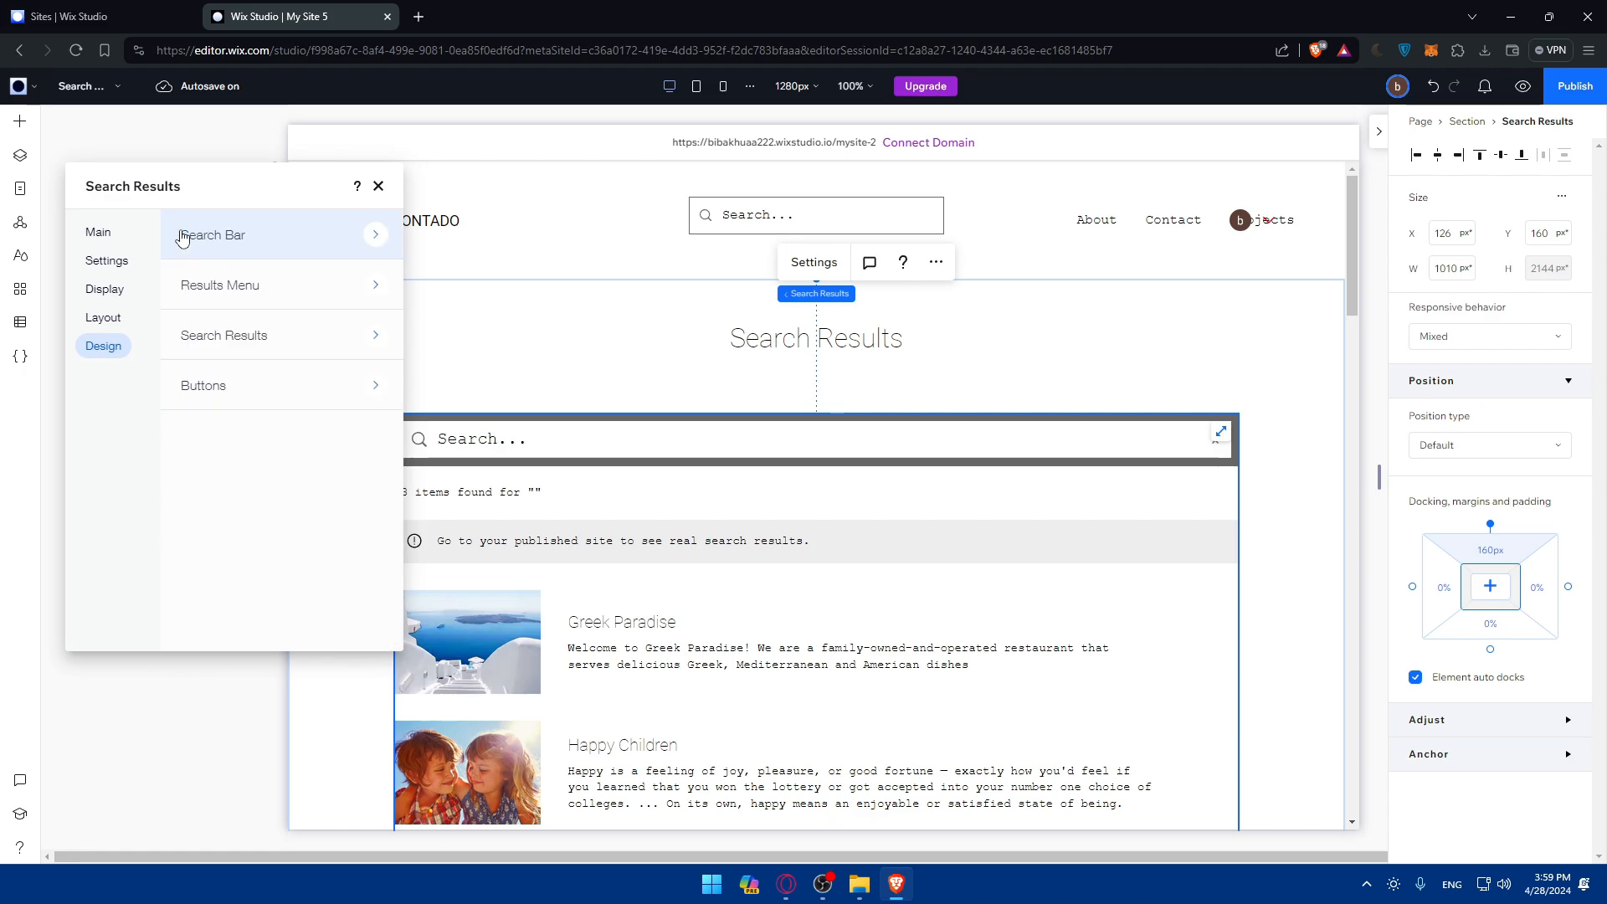
{"action": "left_click", "coordinate": [353, 395]}
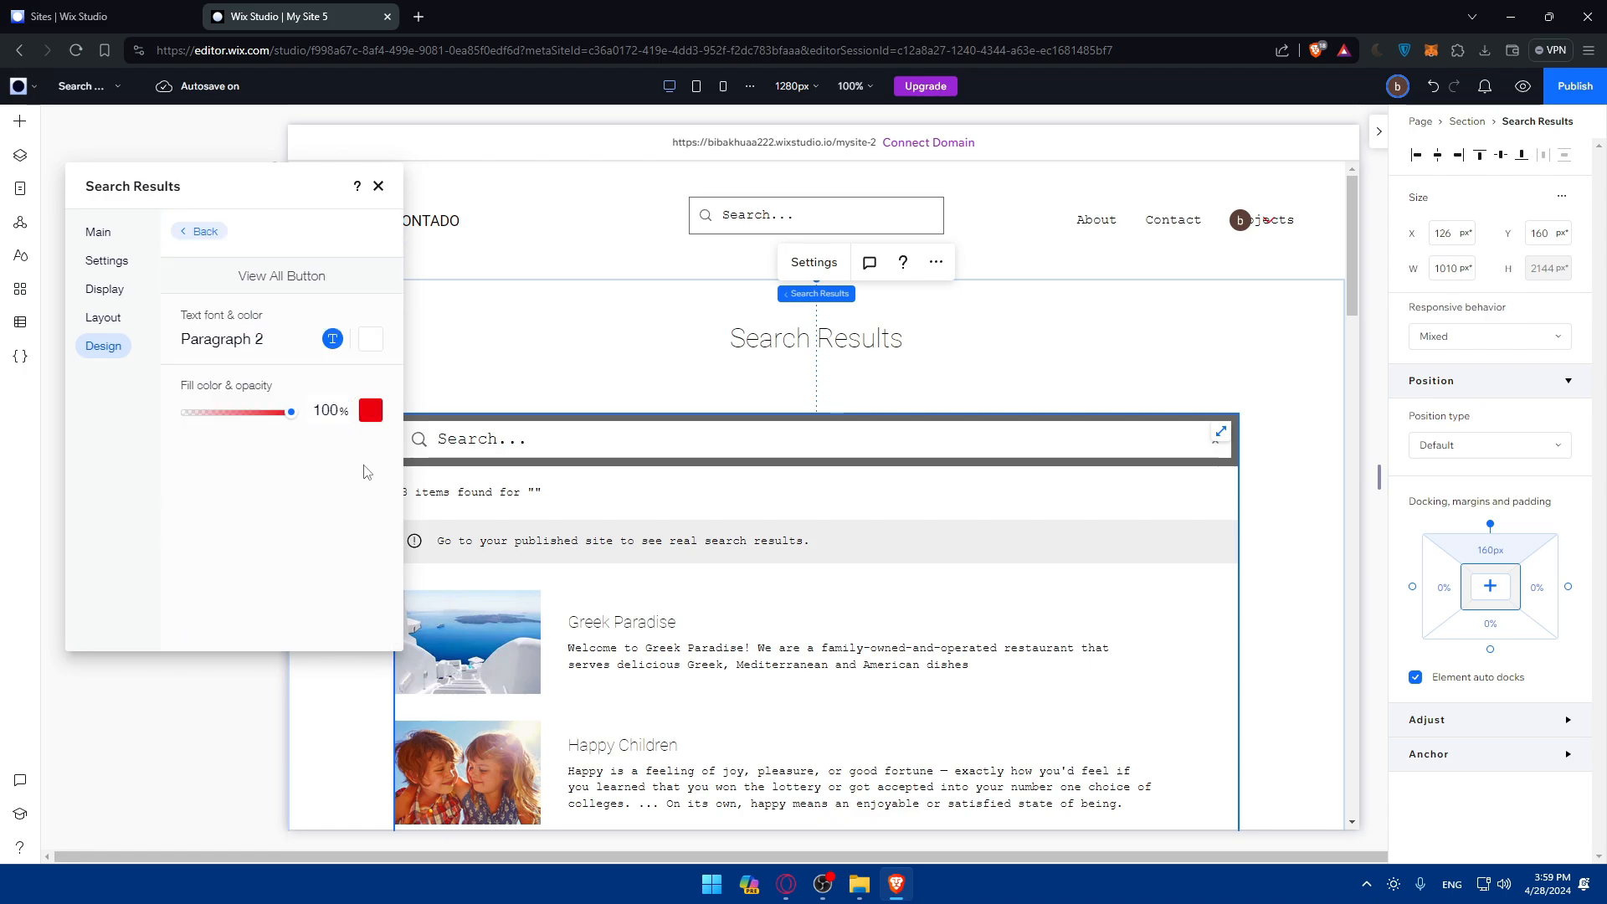
{"action": "left_click", "coordinate": [370, 339]}
{"action": "left_click", "coordinate": [417, 607]}
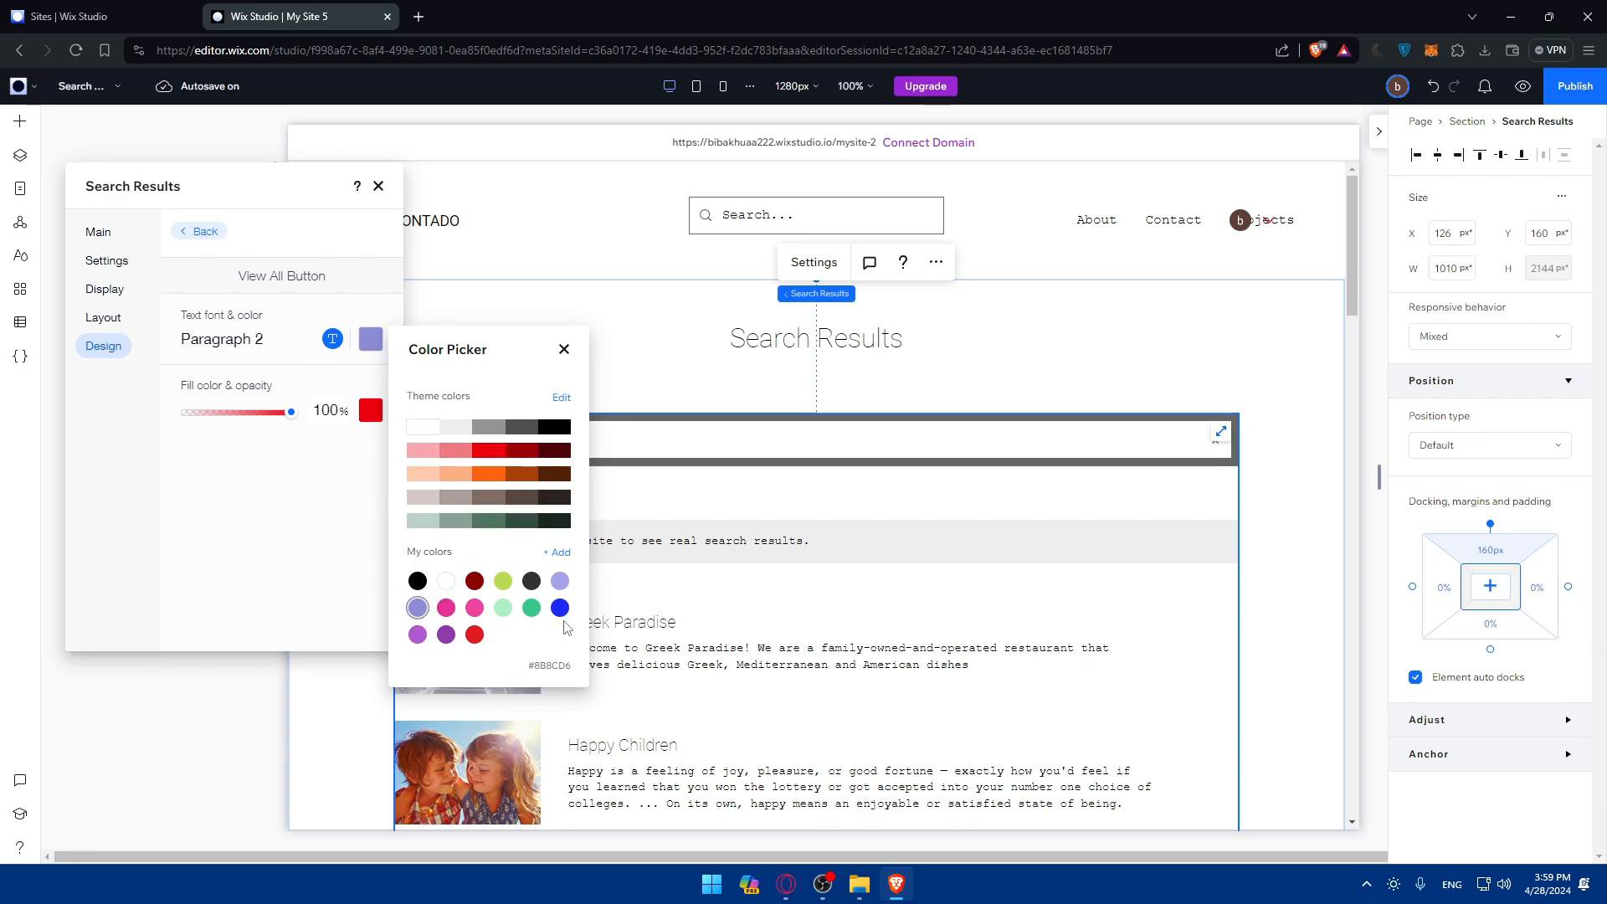
{"action": "left_click", "coordinate": [560, 609]}
Step: Set the View All button's fill opacity to 67% and its fill color to green #4F7460
{"action": "left_click_drag", "start_coordinate": [291, 412], "coordinate": [258, 412]}
{"action": "left_click", "coordinate": [373, 412]}
{"action": "left_click", "coordinate": [557, 499]}
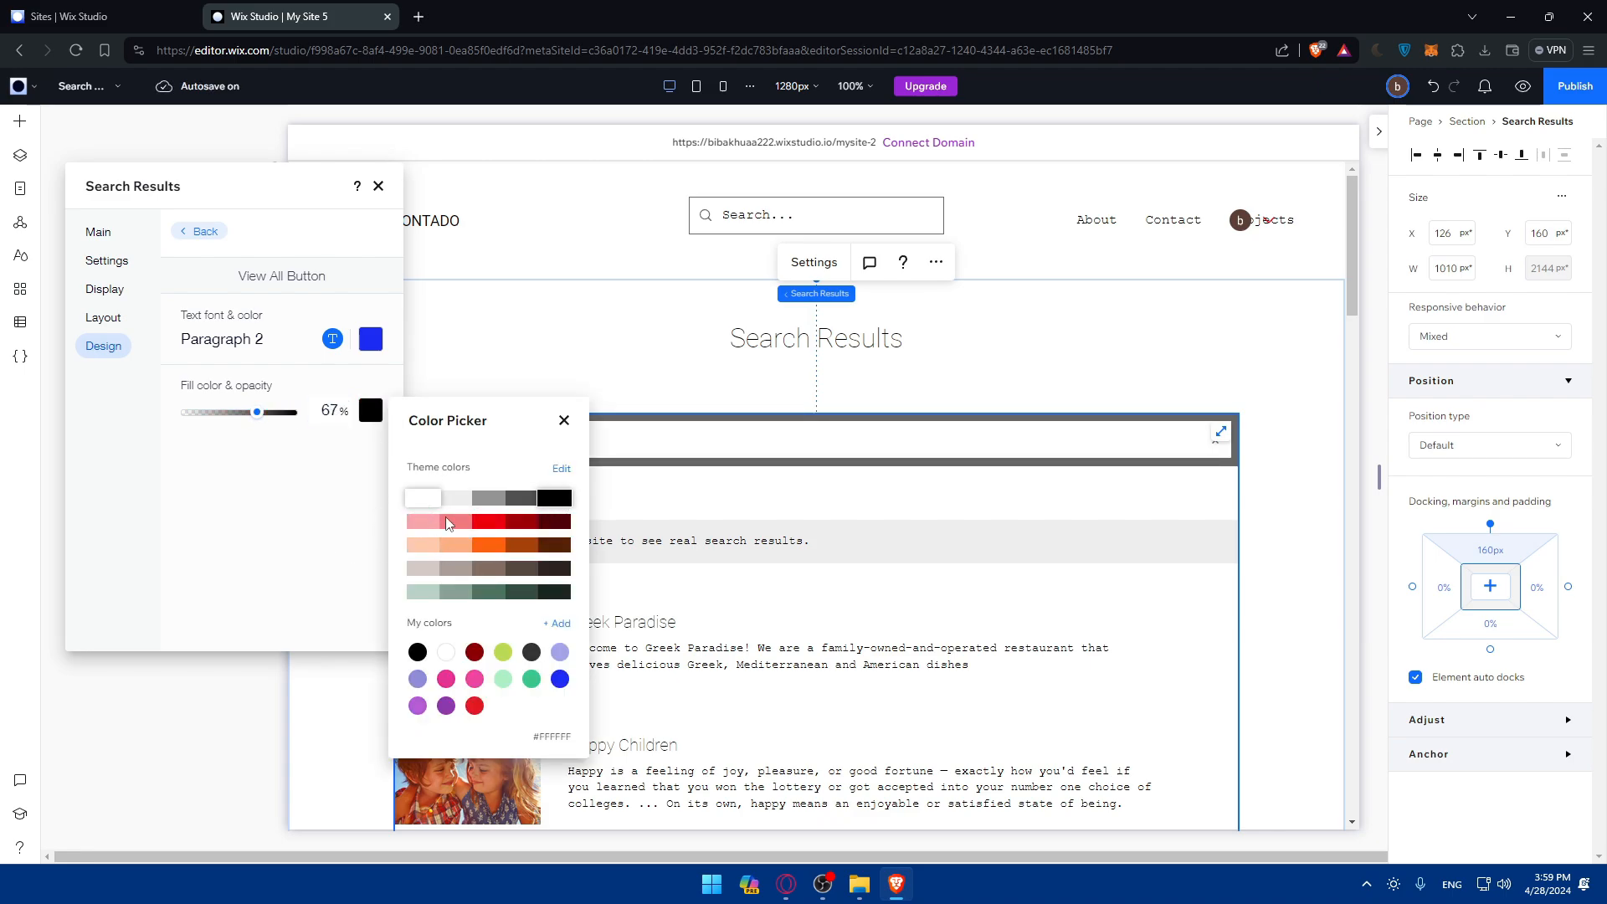
{"action": "left_click", "coordinate": [489, 522]}
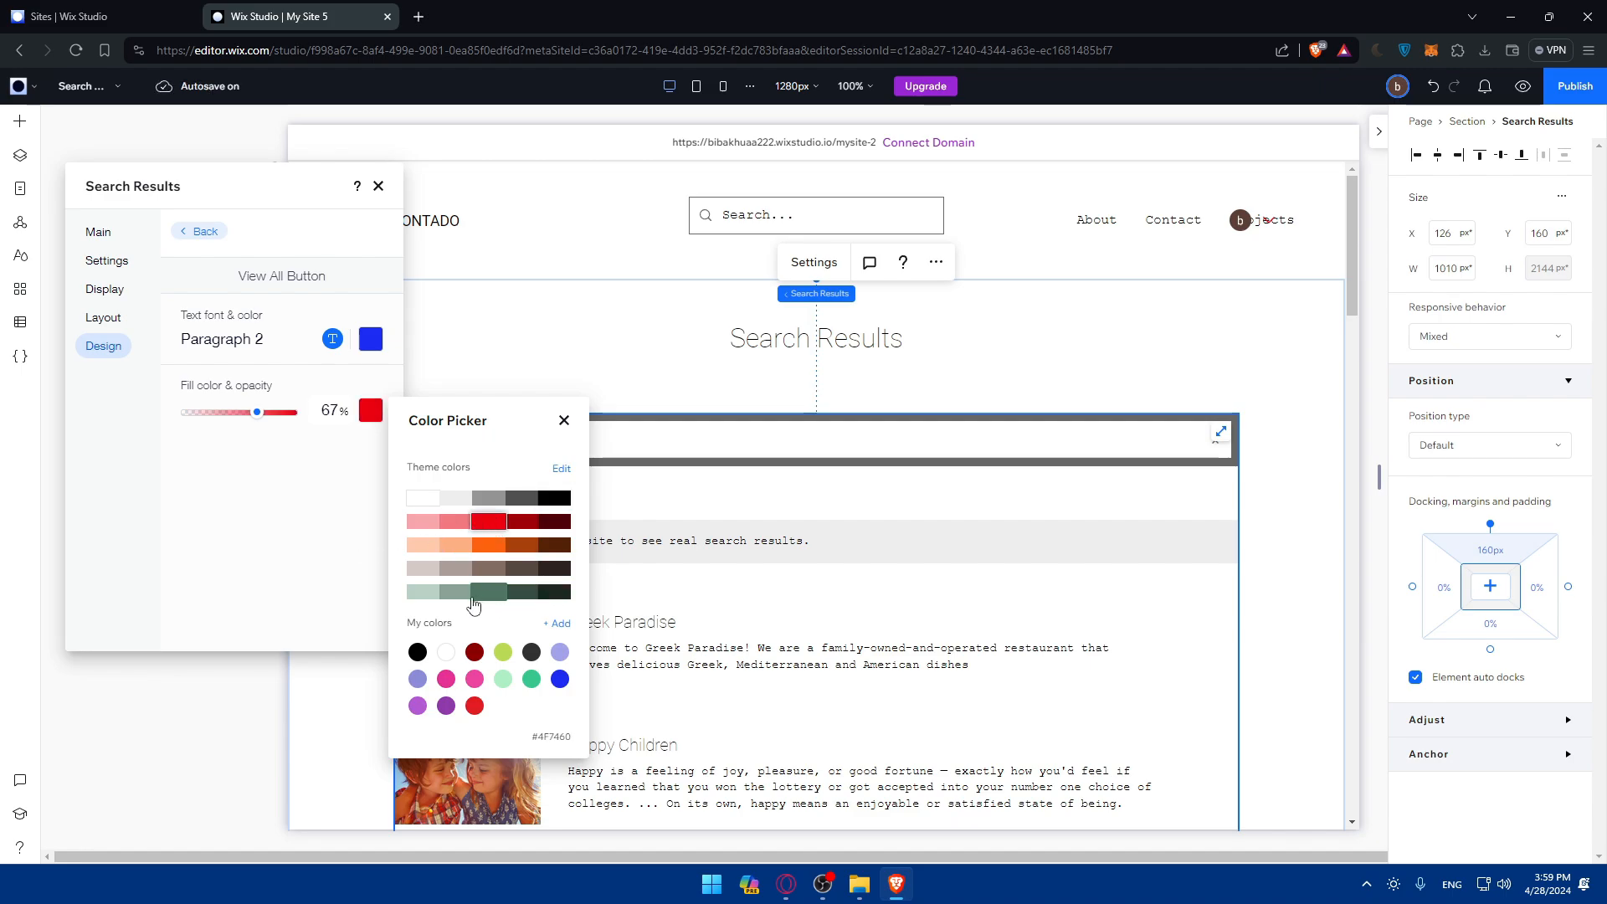
{"action": "left_click", "coordinate": [488, 592]}
{"action": "left_click", "coordinate": [308, 527]}
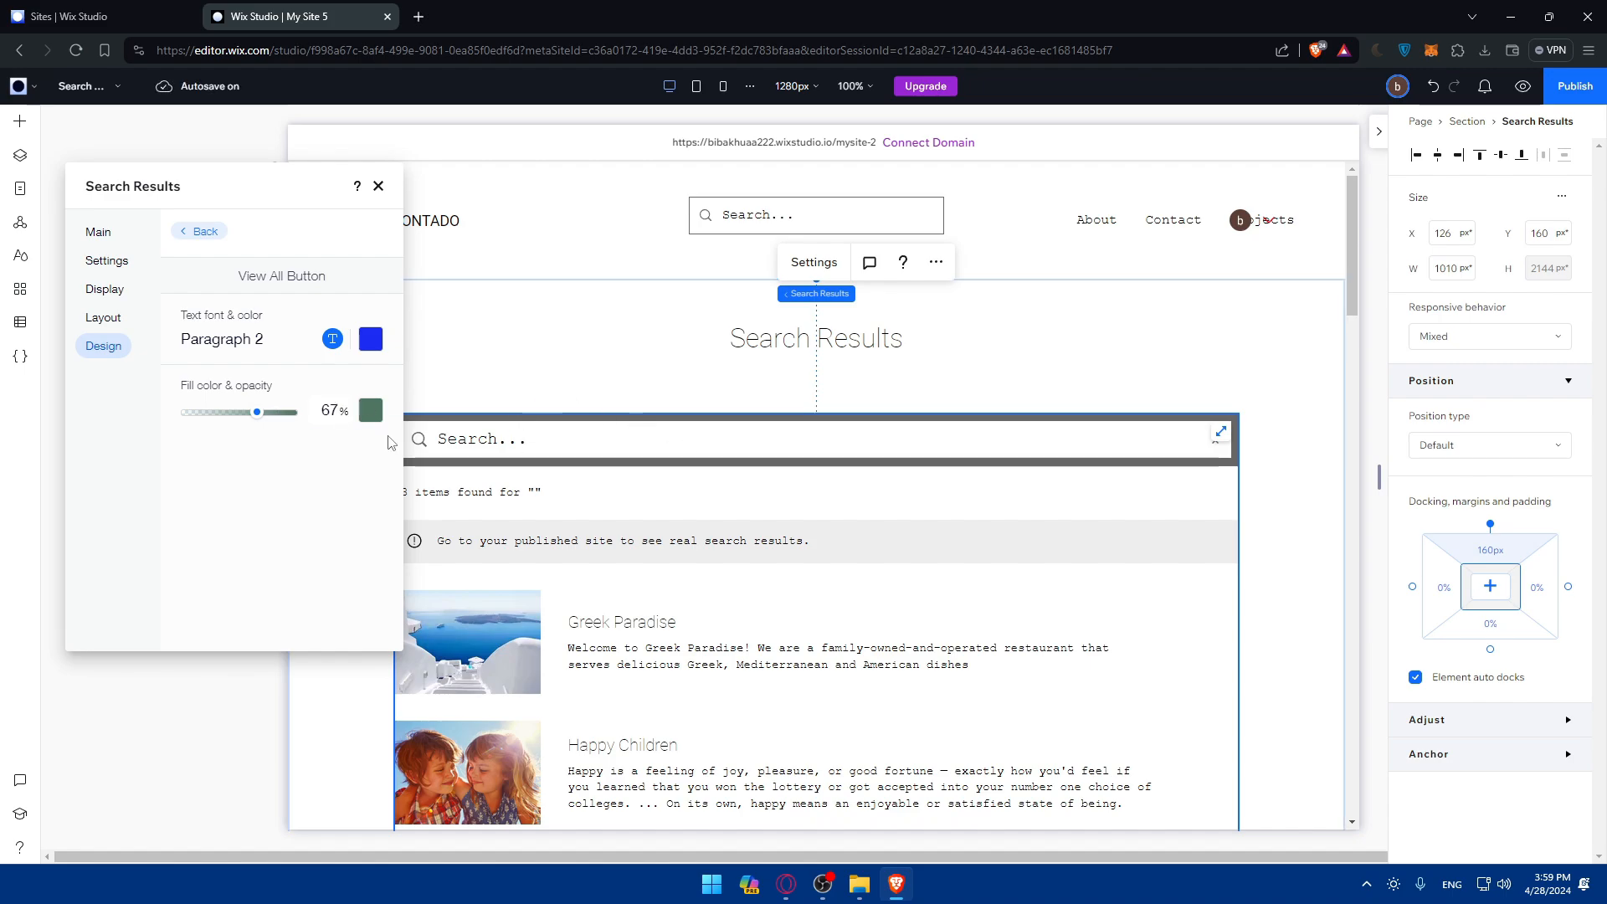
Step: Apply the Heading 4 style to the View All button text and change its font to Lemon Jelly Personal Use
{"action": "left_click", "coordinate": [332, 338]}
{"action": "left_click", "coordinate": [442, 430]}
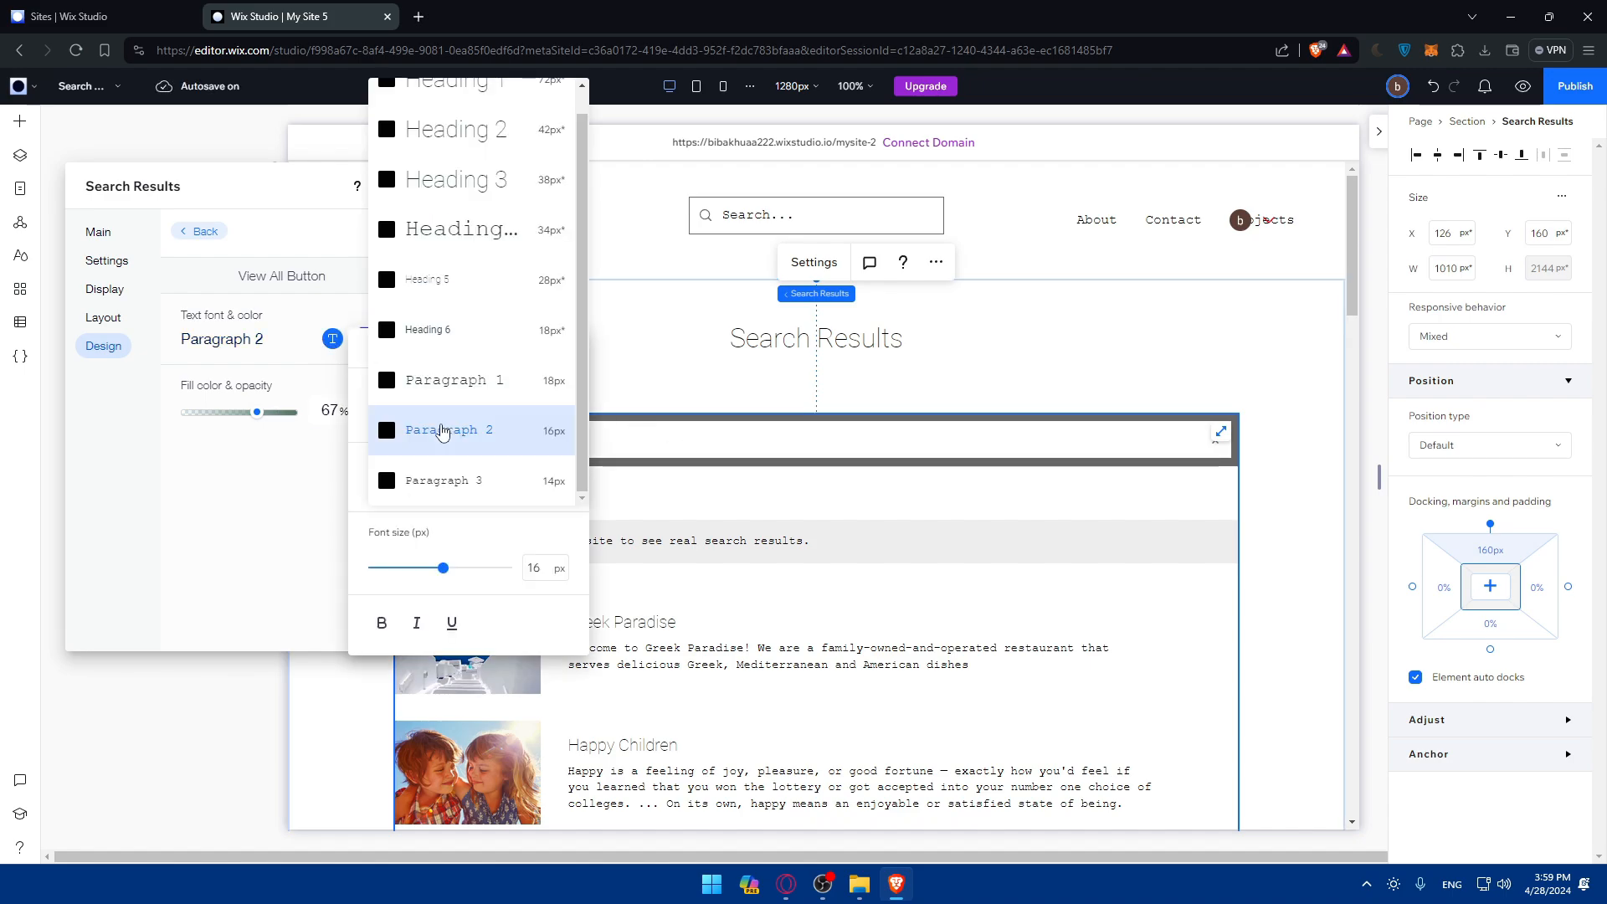
{"action": "left_click", "coordinate": [459, 244]}
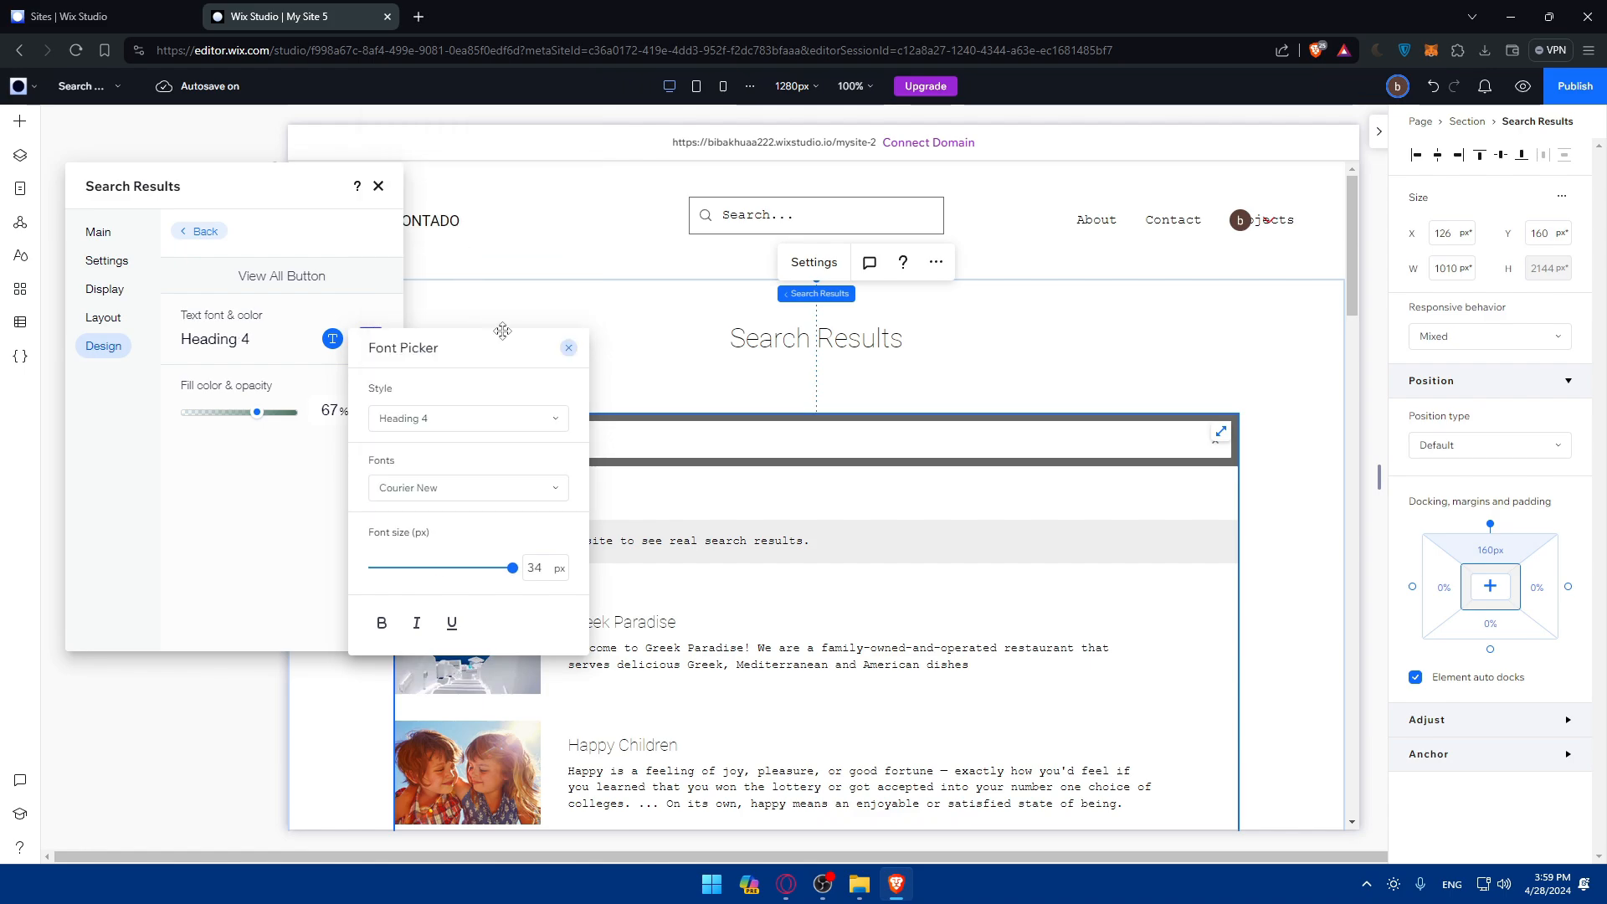
{"action": "left_click", "coordinate": [428, 488]}
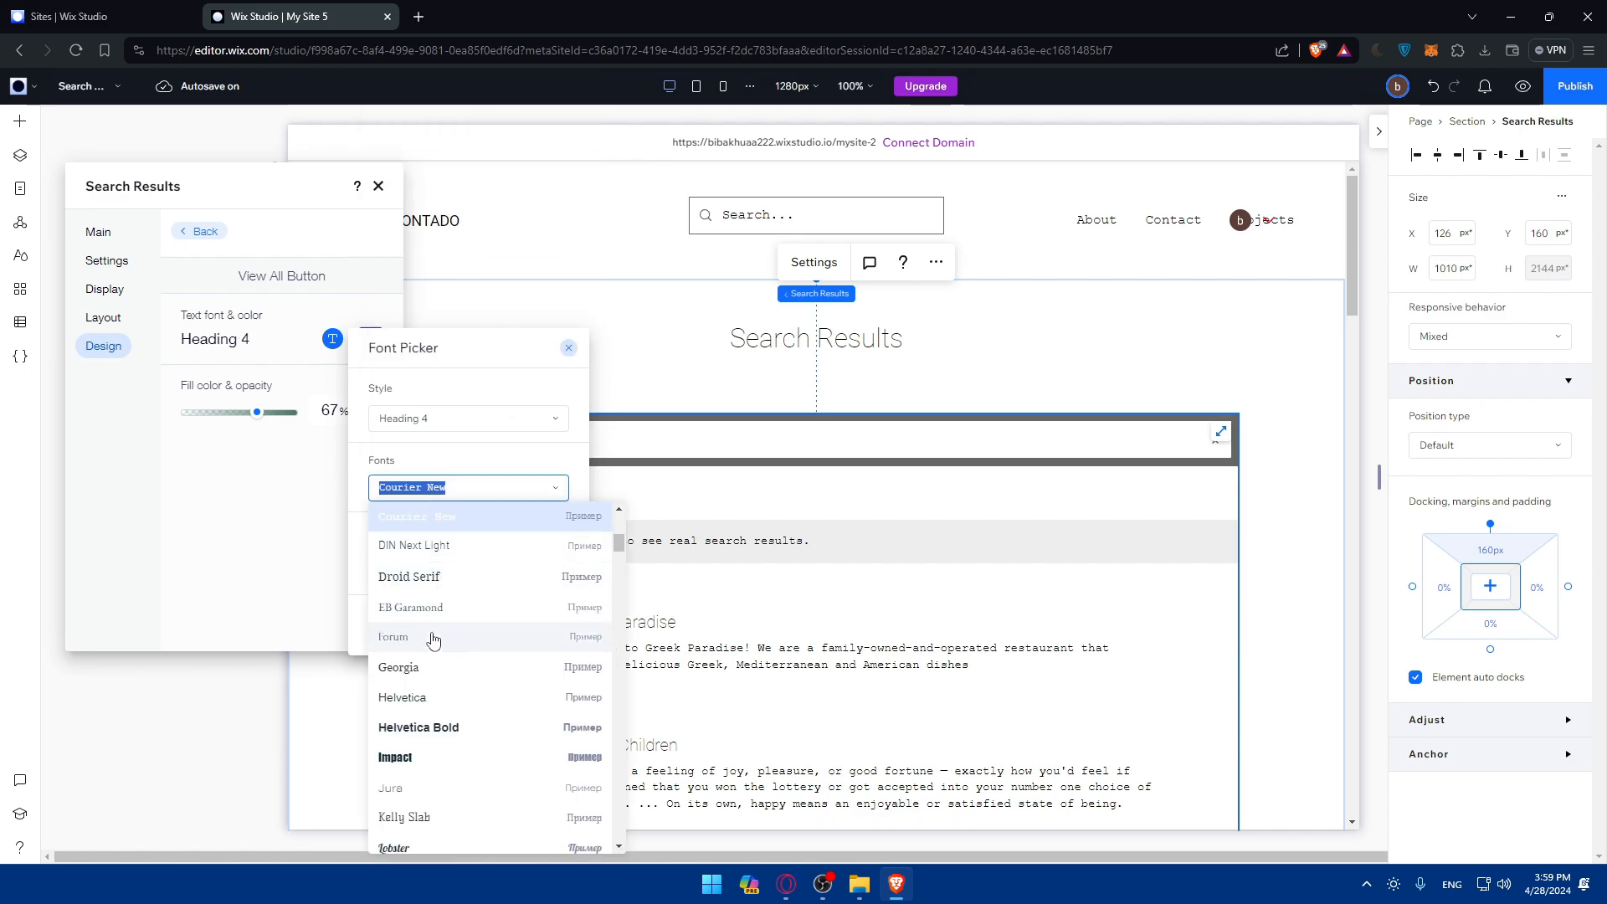
{"action": "type", "text": "Lem"}
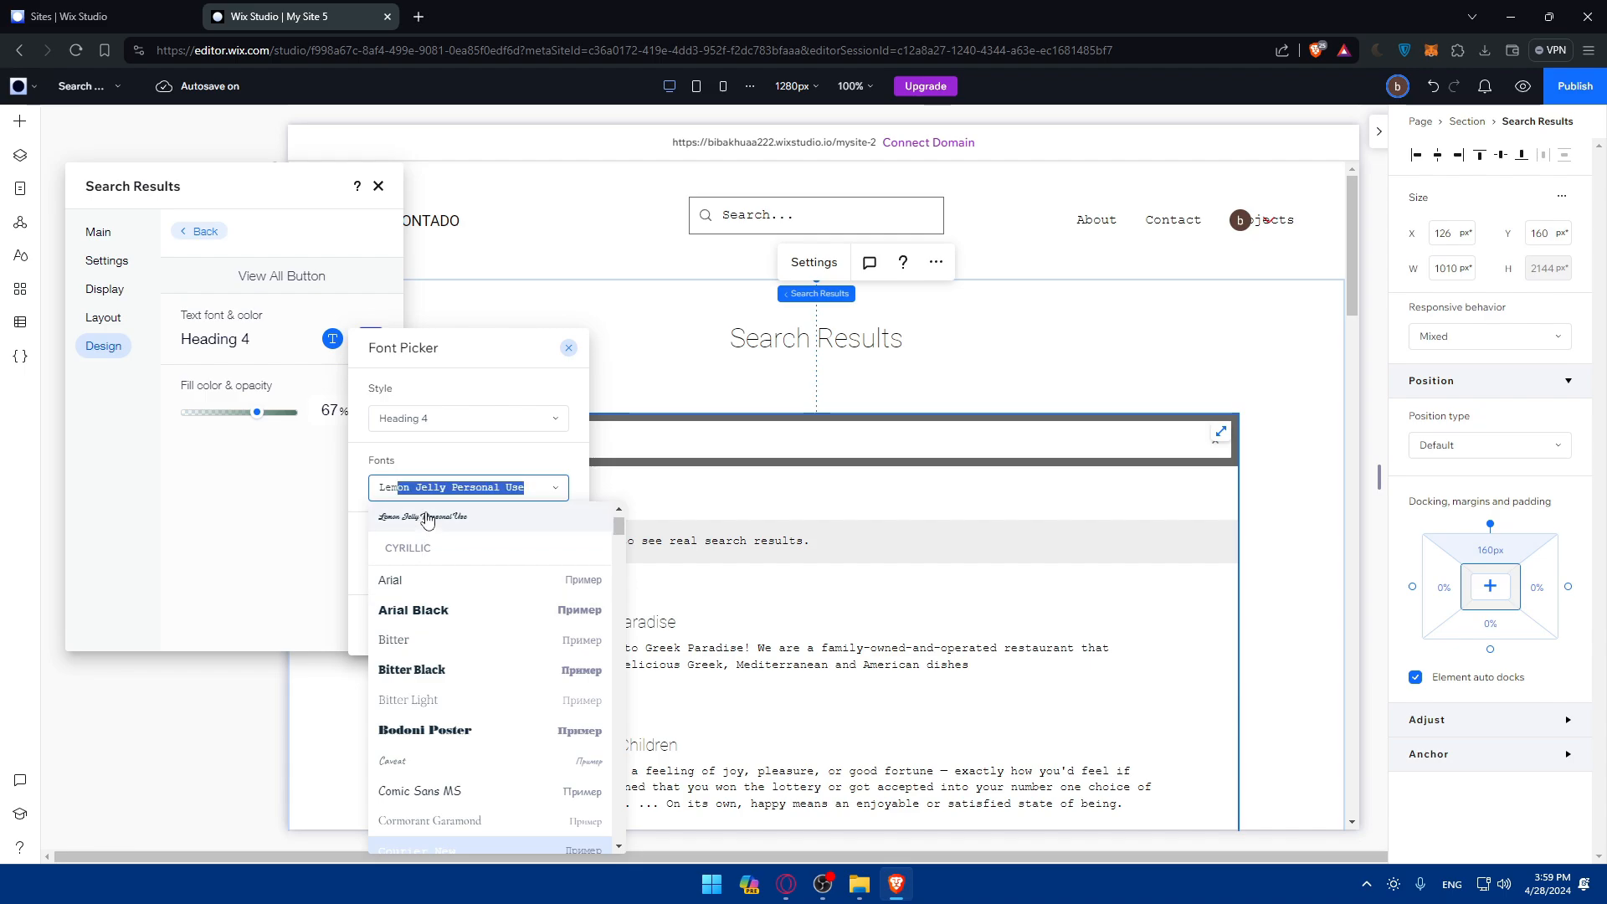
{"action": "left_click", "coordinate": [502, 517]}
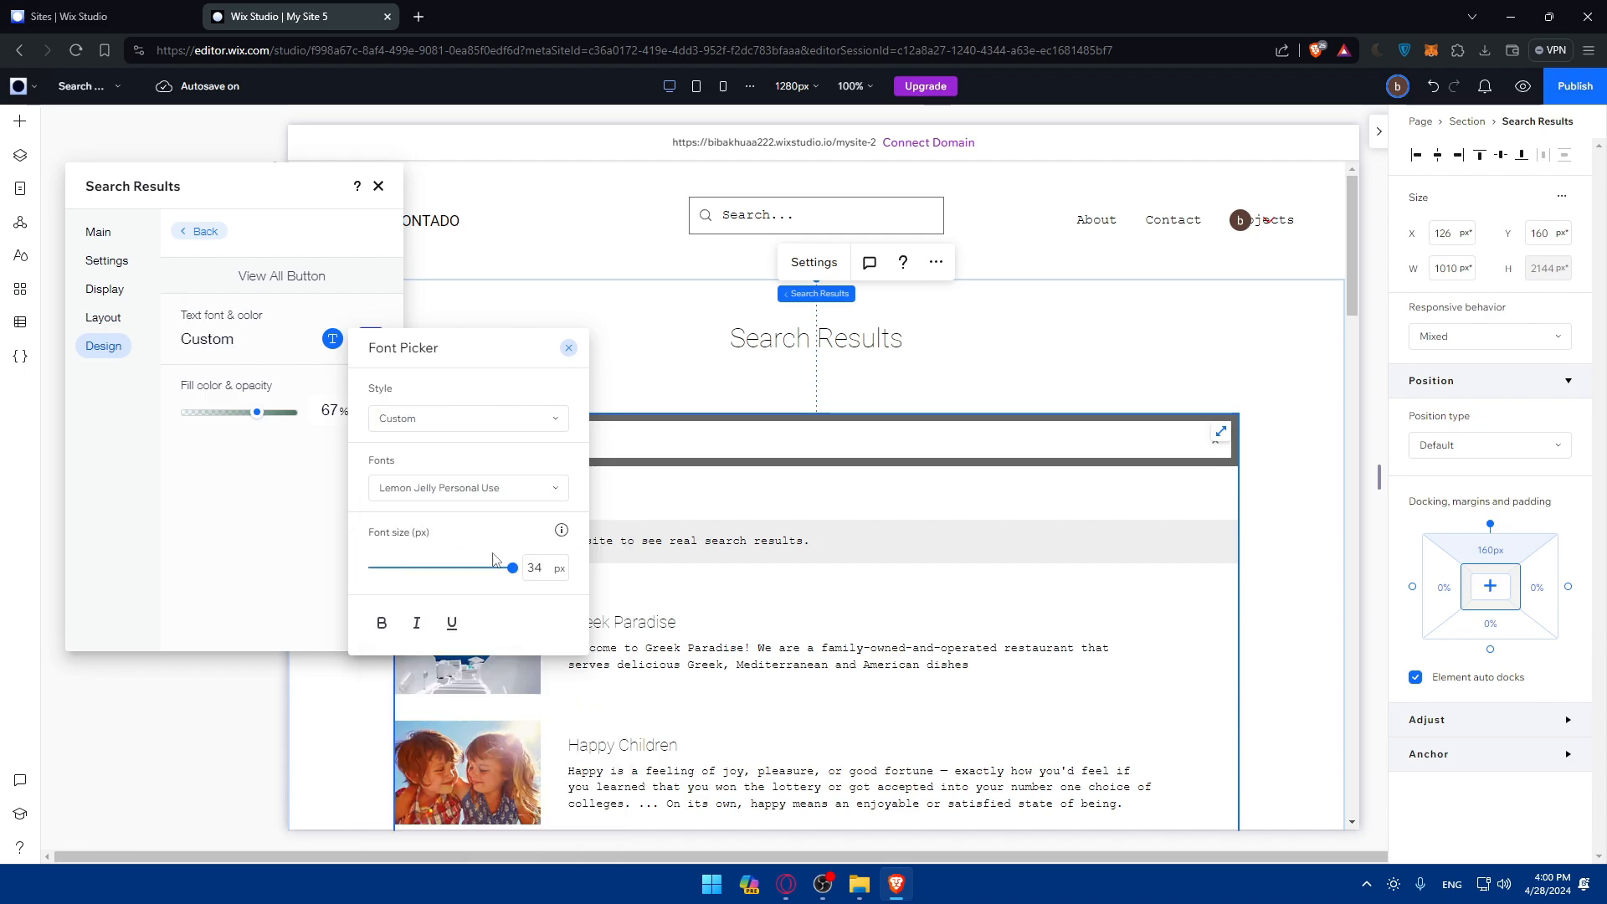
{"action": "left_click", "coordinate": [266, 547]}
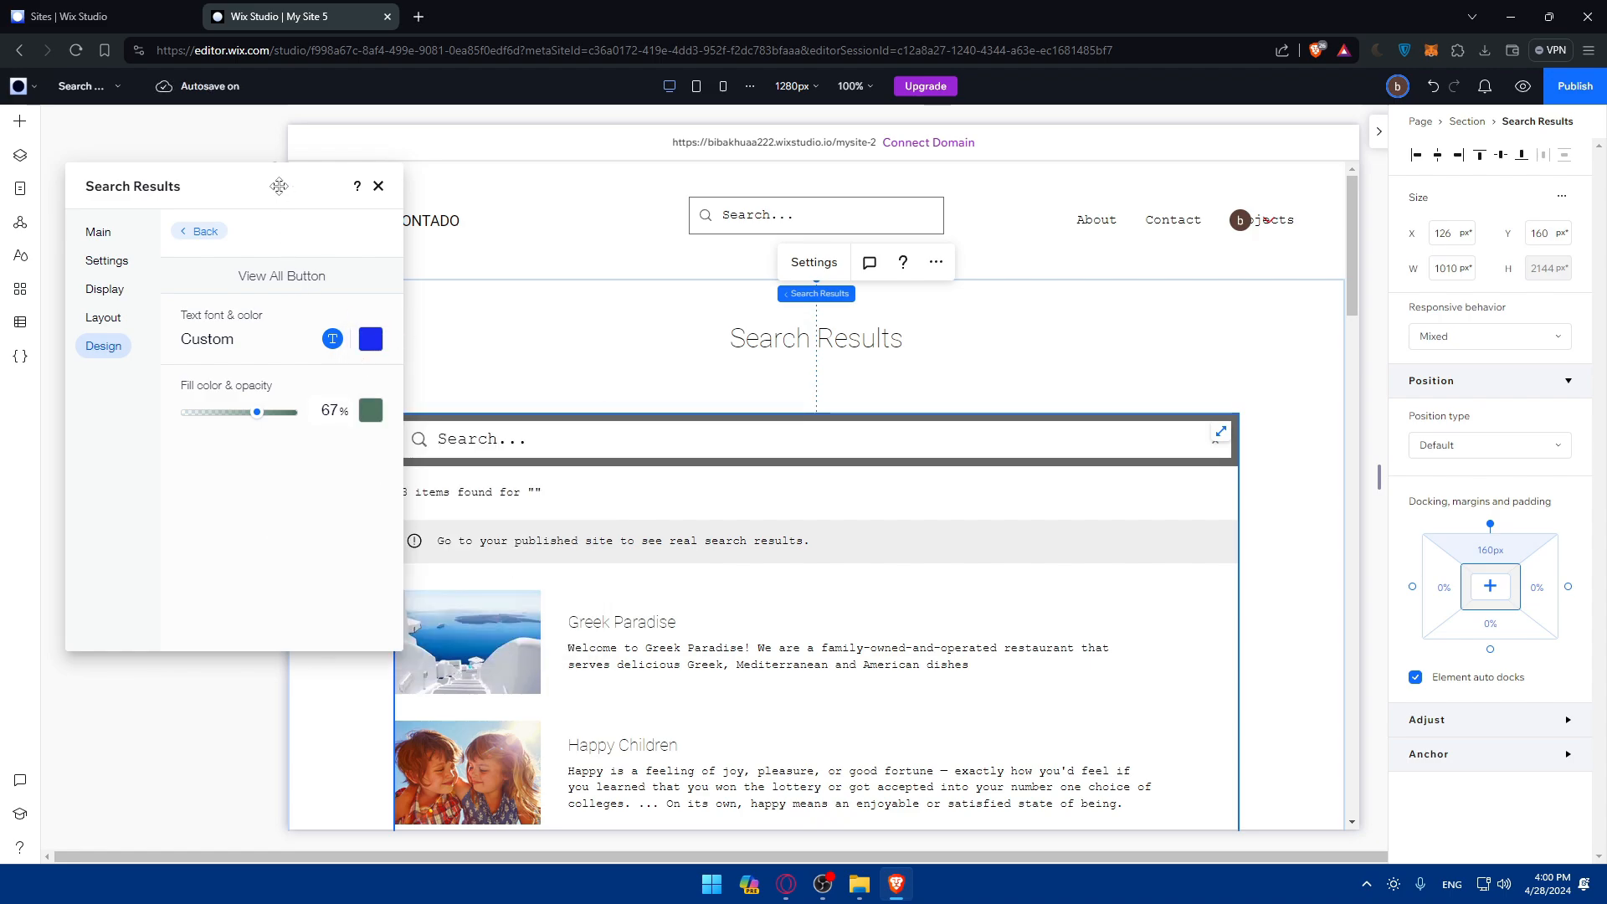
Step: Set the View All button text to 13 px and make it bold, italic and underlined
{"action": "left_click_drag", "start_coordinate": [272, 179], "coordinate": [216, 344]}
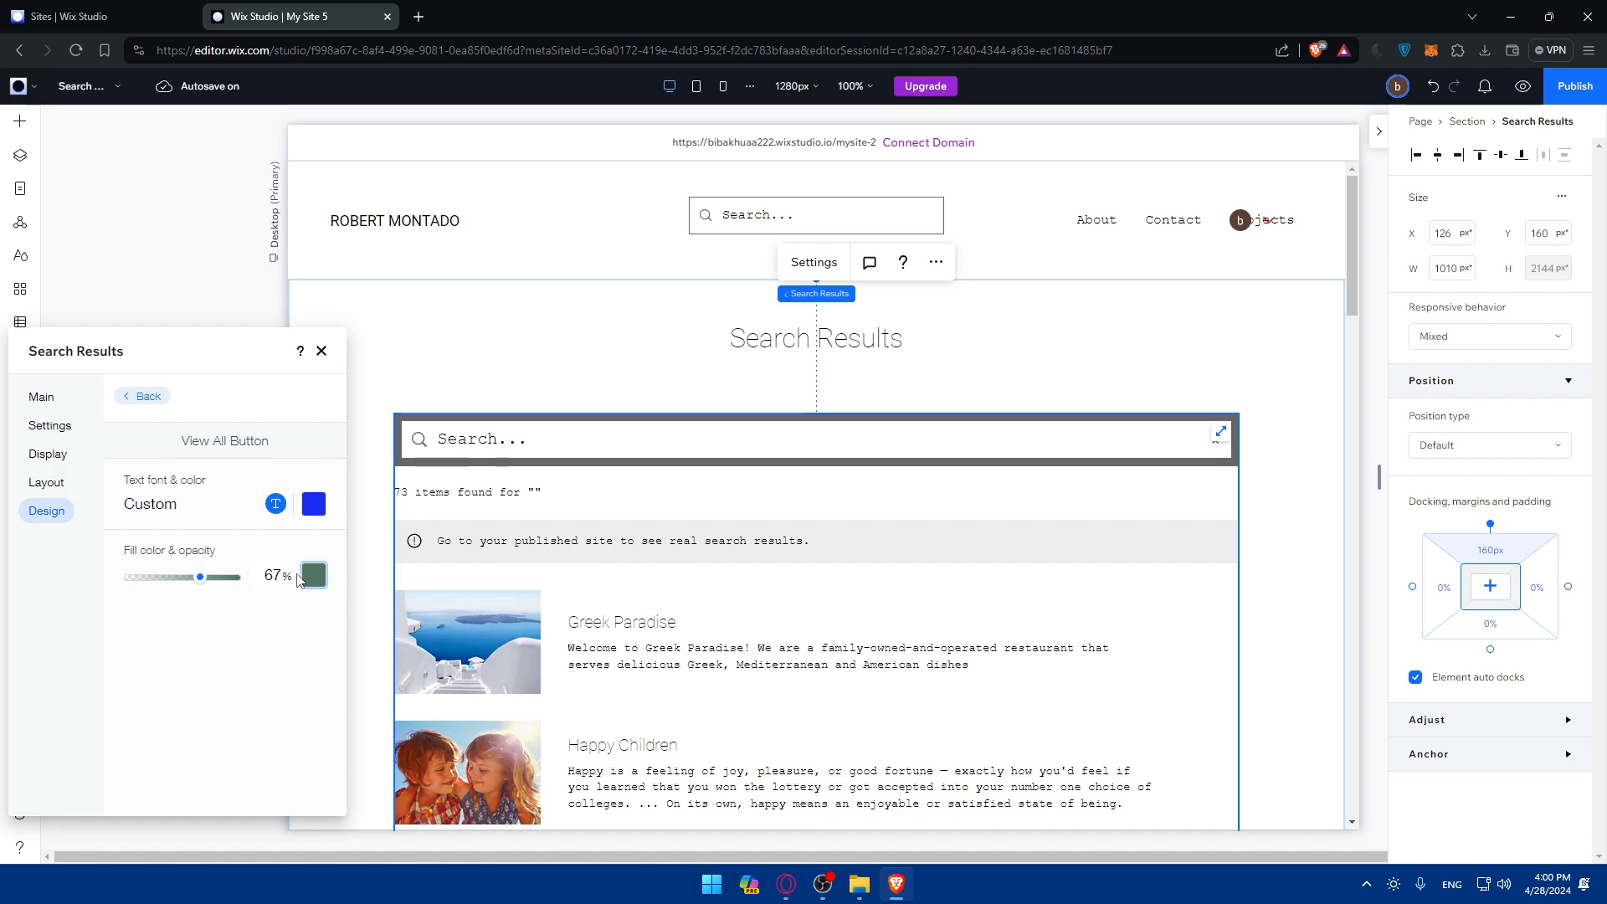
{"action": "left_click", "coordinate": [186, 507]}
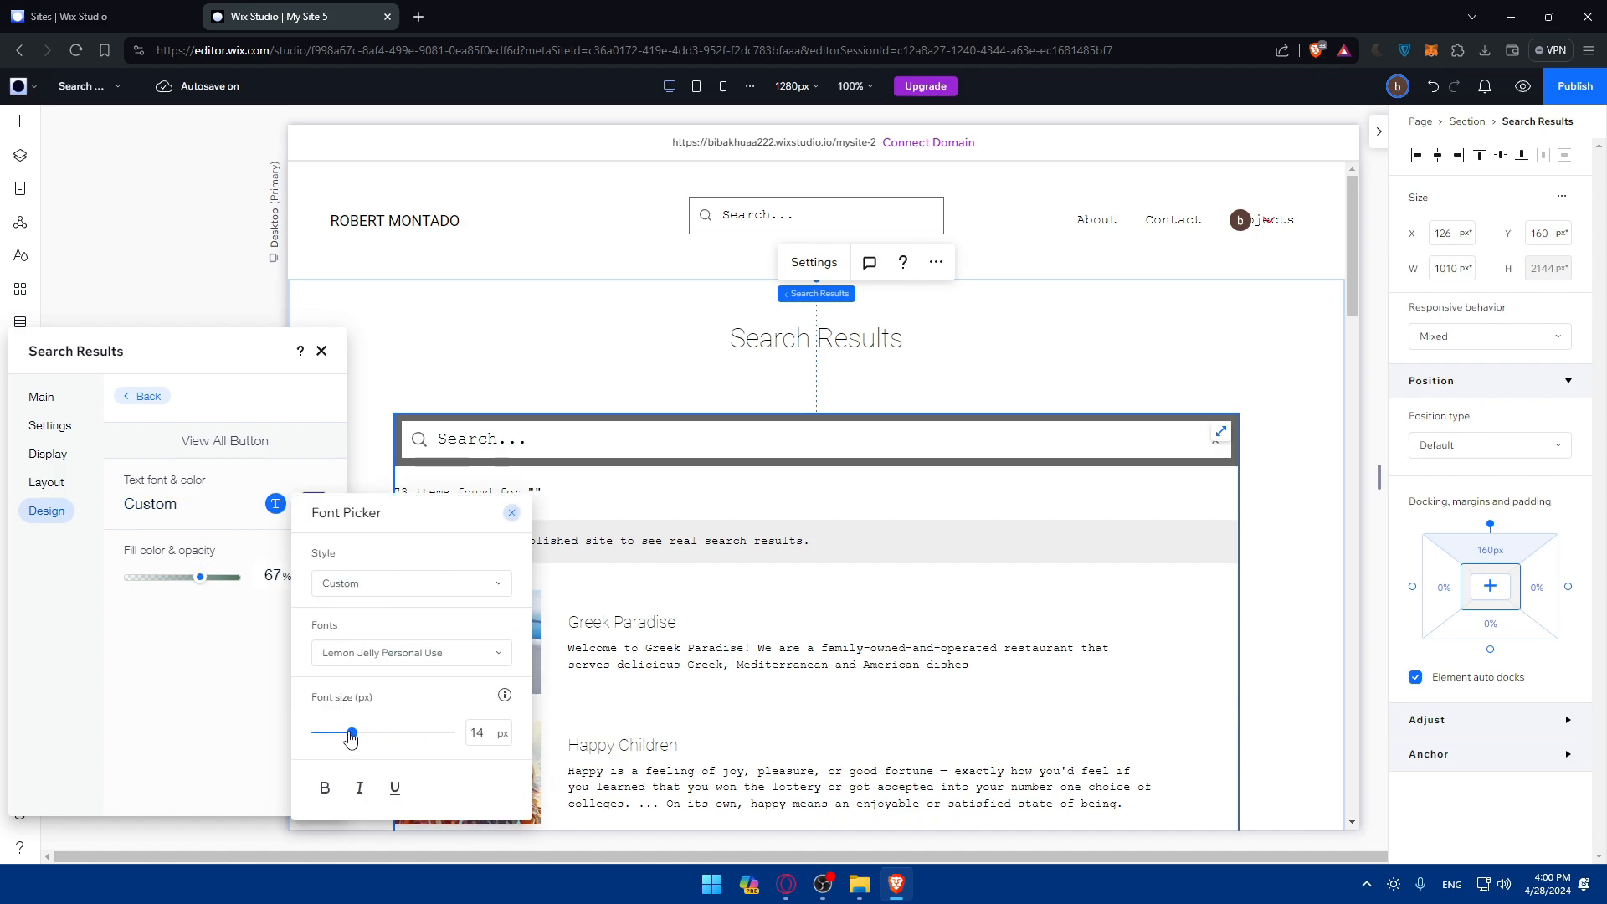
{"action": "left_click_drag", "start_coordinate": [351, 734], "coordinate": [335, 734]}
{"action": "left_click", "coordinate": [333, 792]}
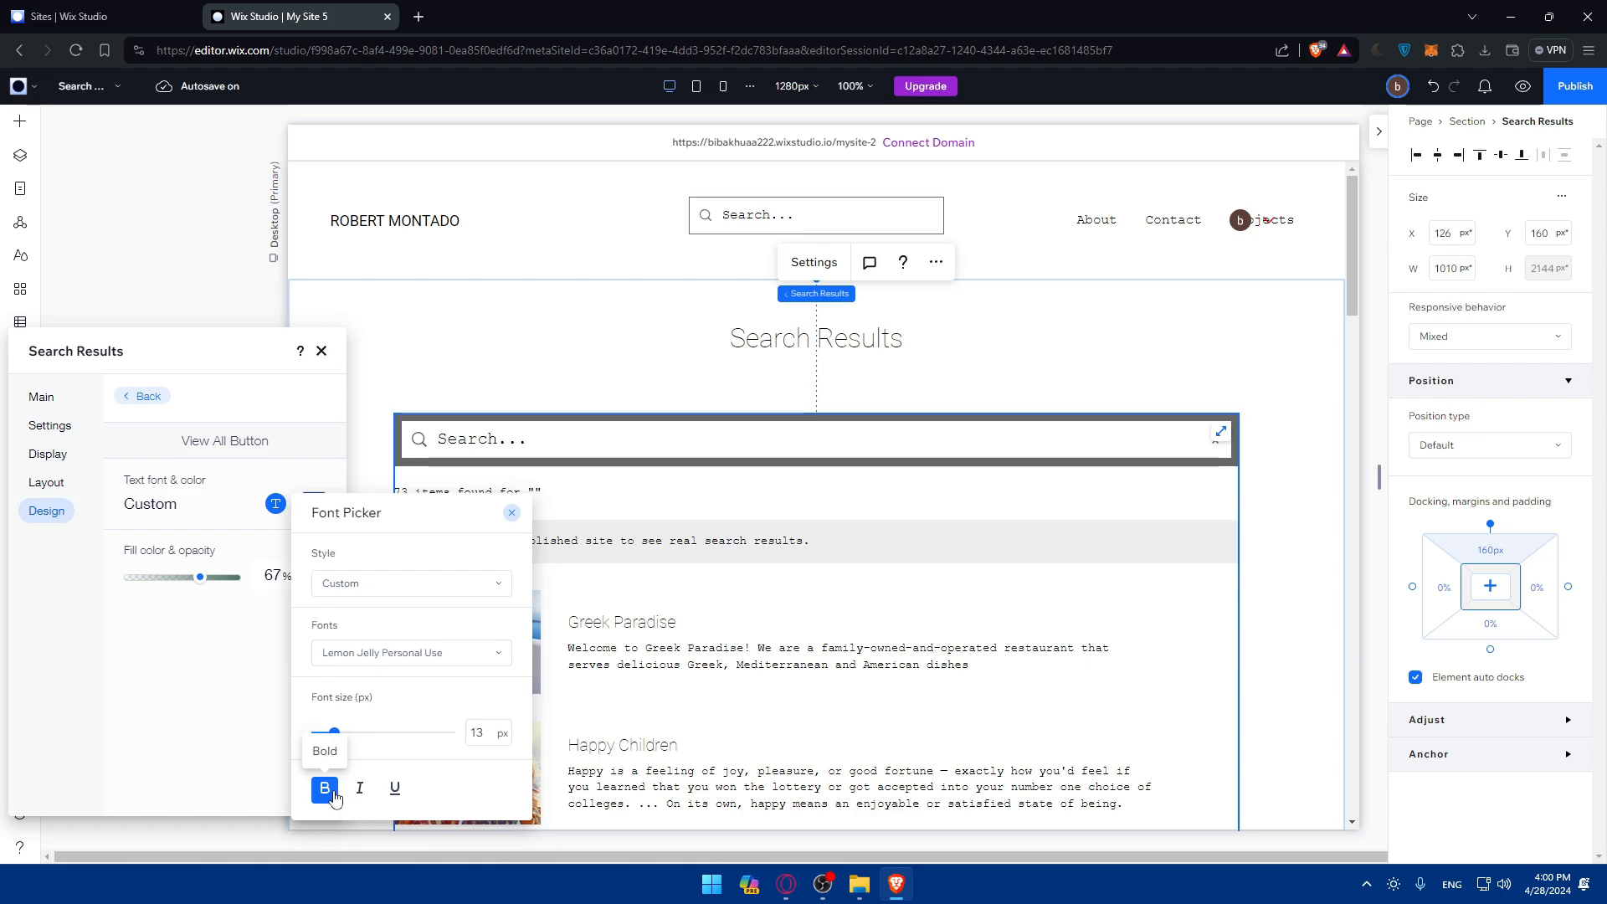
{"action": "left_click", "coordinate": [360, 788]}
{"action": "left_click", "coordinate": [395, 789]}
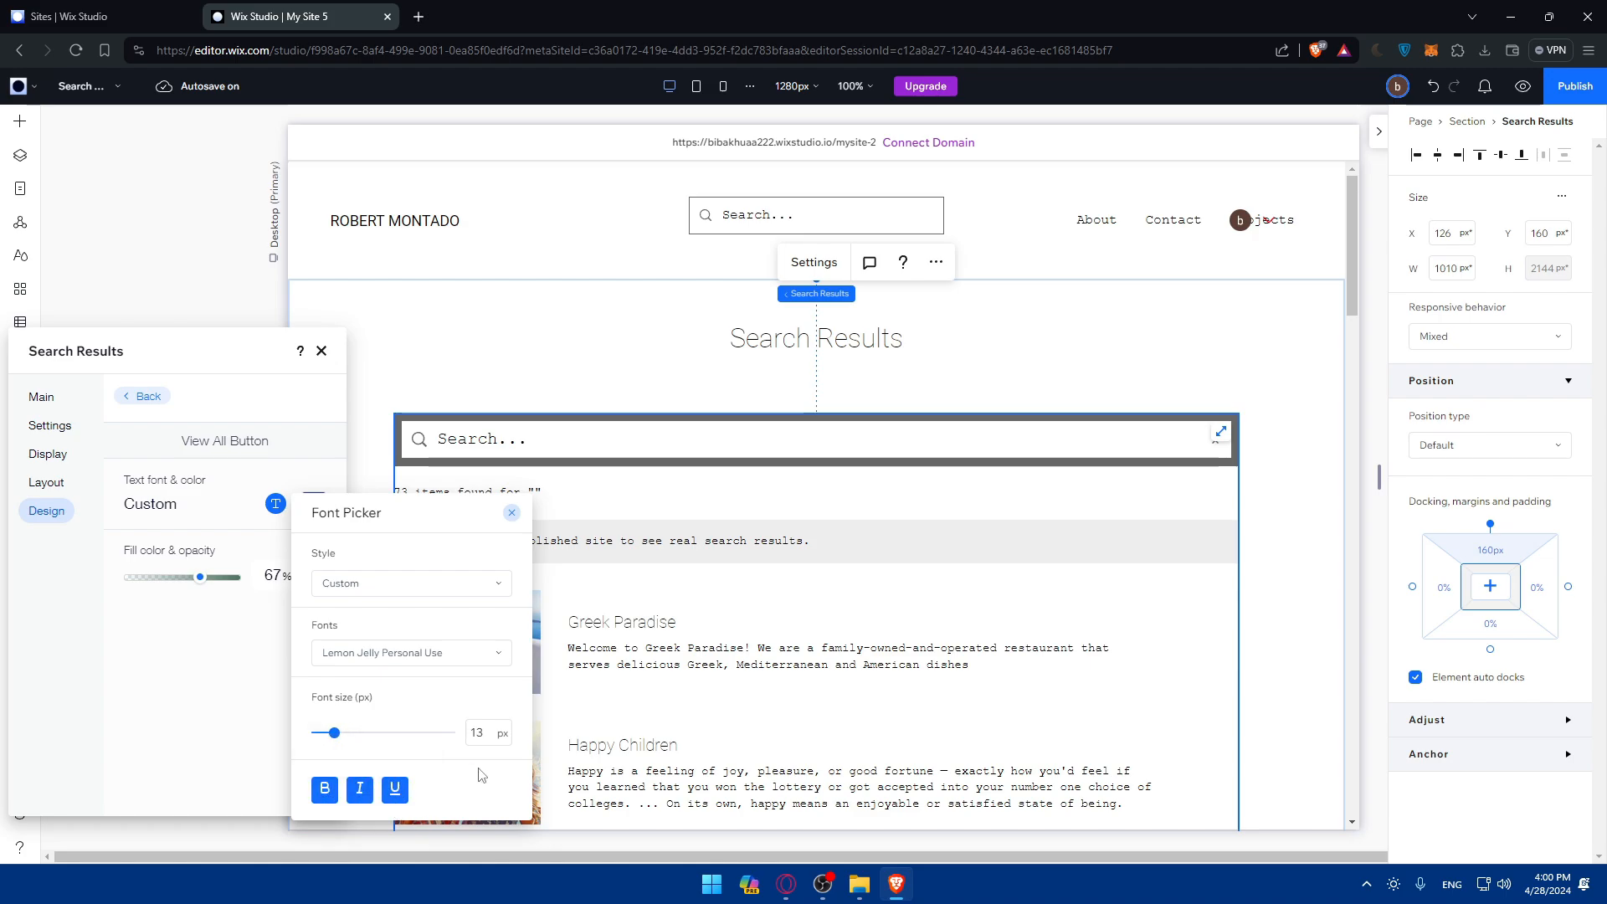
{"action": "left_click", "coordinate": [156, 609]}
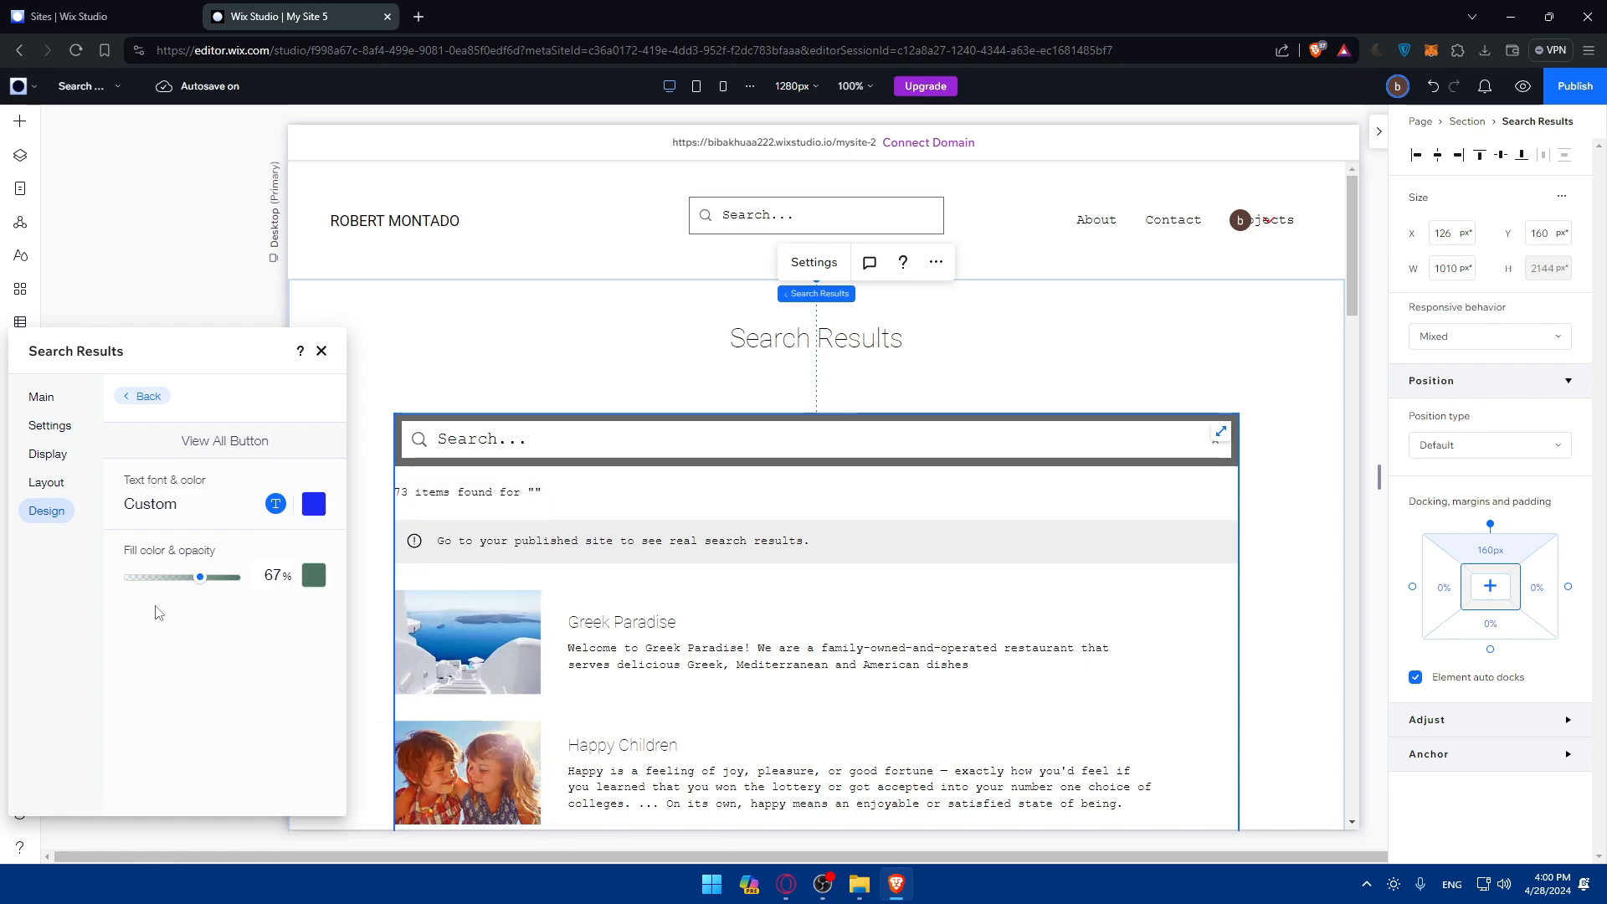
Step: Review the display and layout settings of the search results, then reopen the settings and check the View All button design
{"action": "left_click", "coordinate": [42, 453]}
{"action": "left_click", "coordinate": [48, 484]}
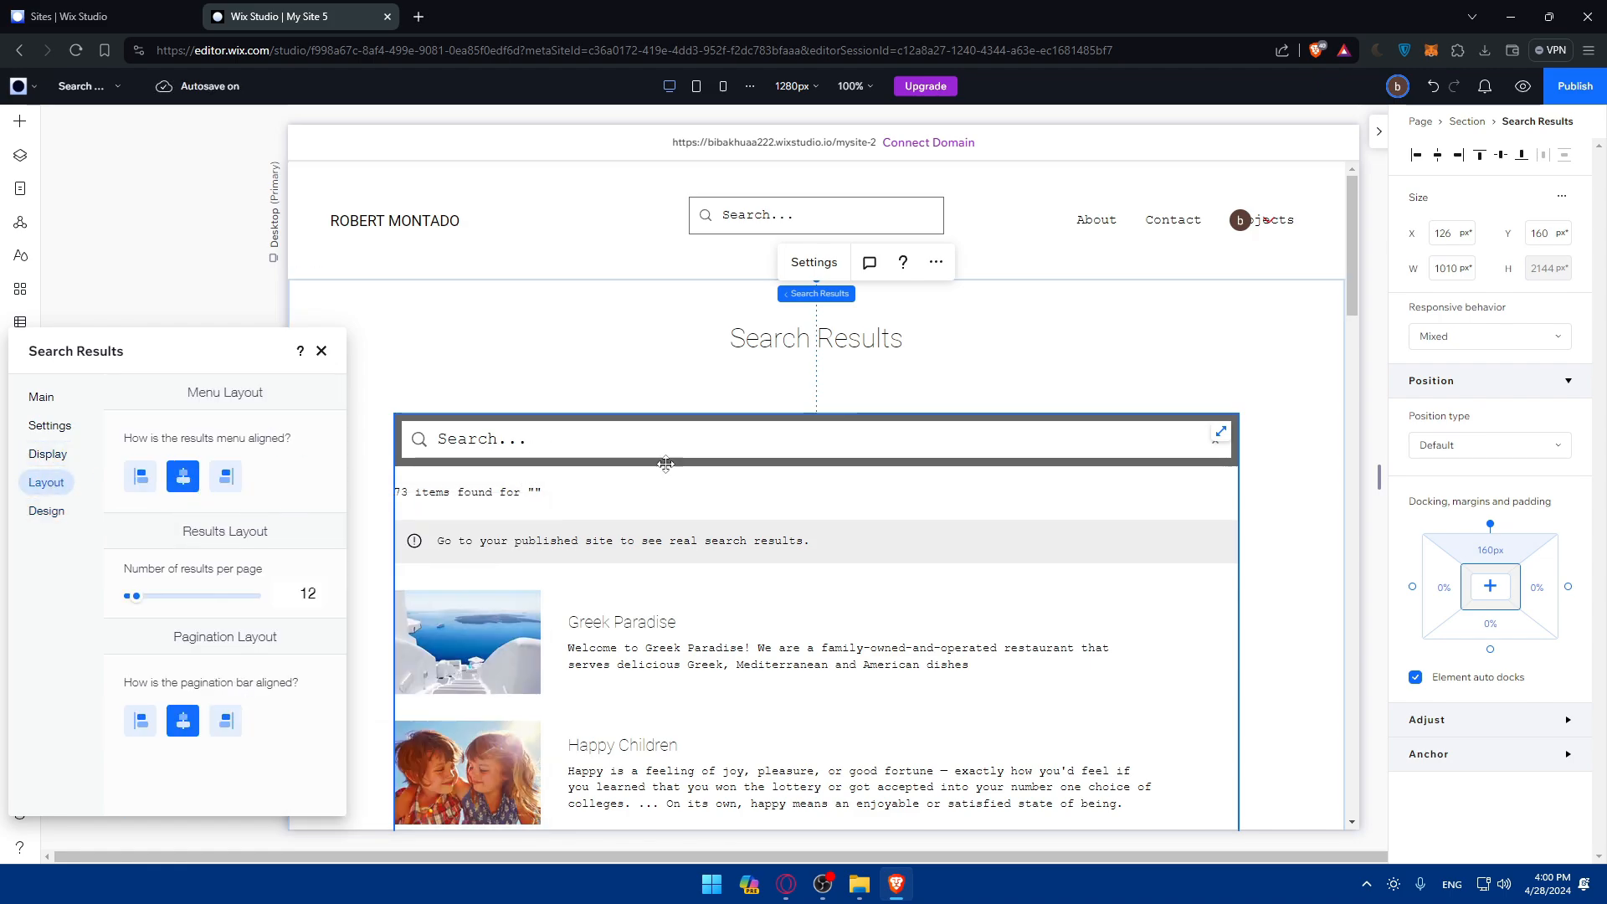
{"action": "left_click", "coordinate": [637, 437]}
{"action": "right_click", "coordinate": [596, 454]}
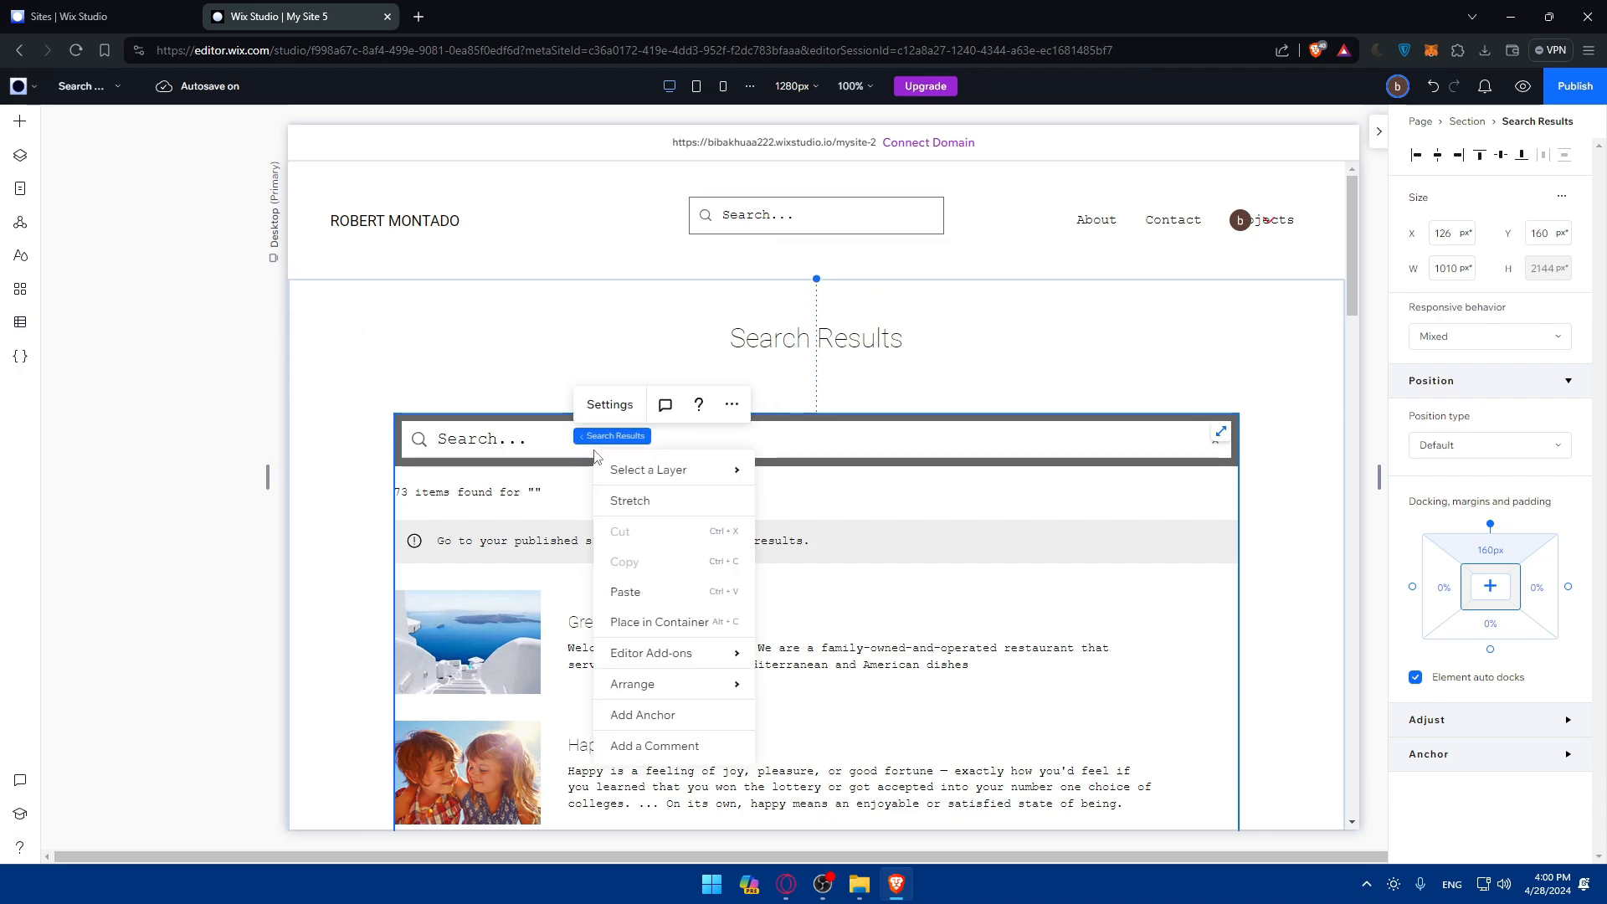
{"action": "left_click", "coordinate": [609, 404]}
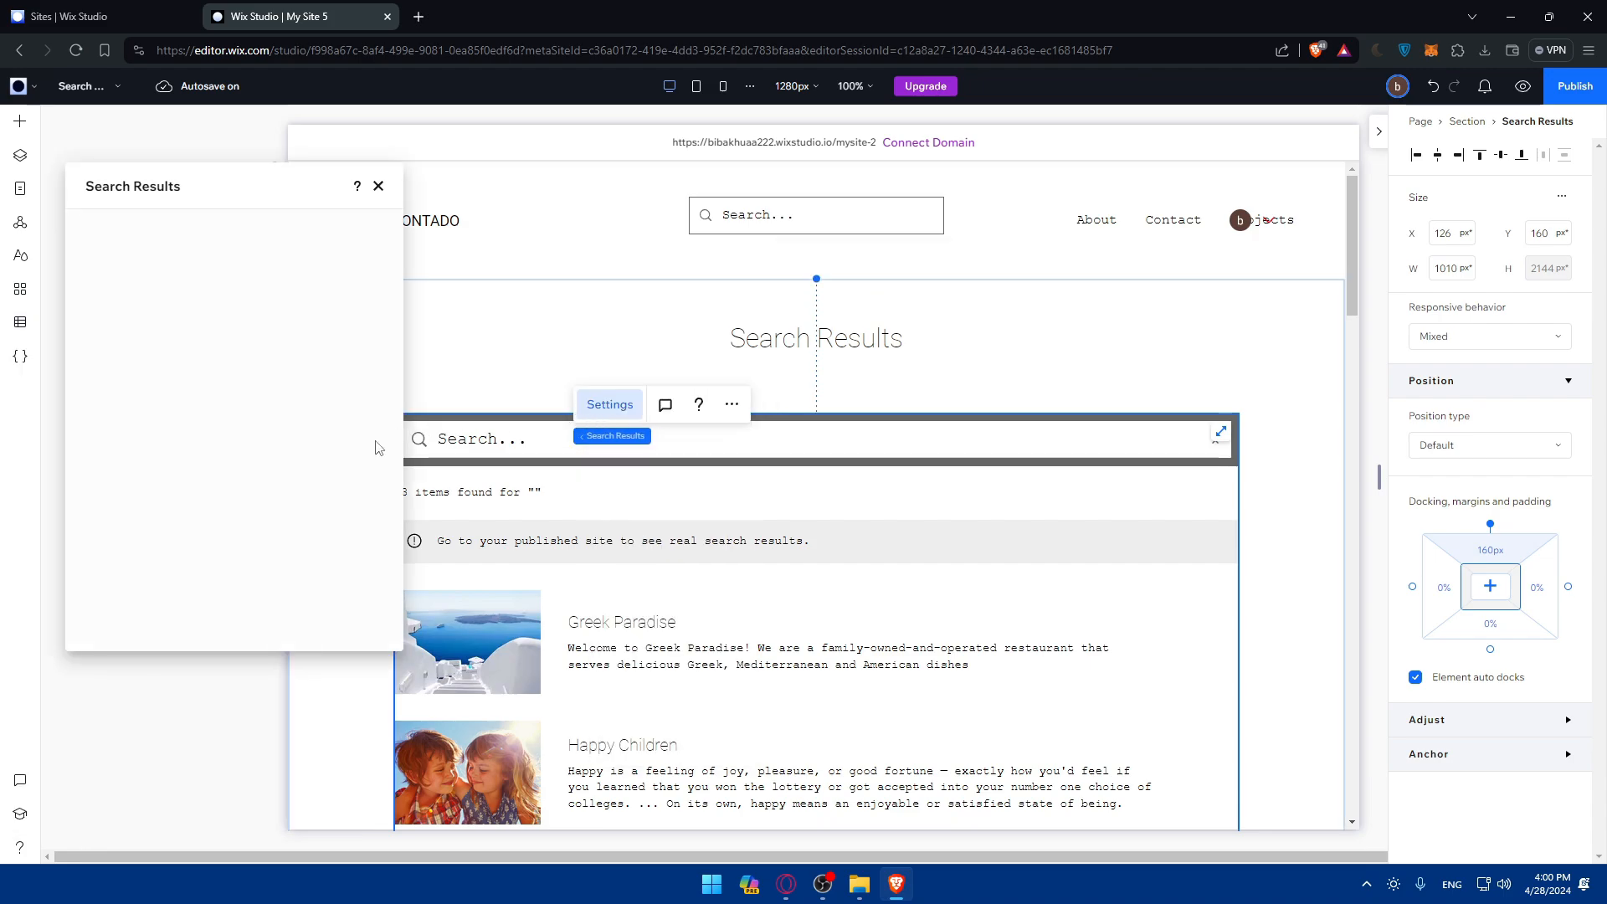
{"action": "left_click", "coordinate": [117, 346]}
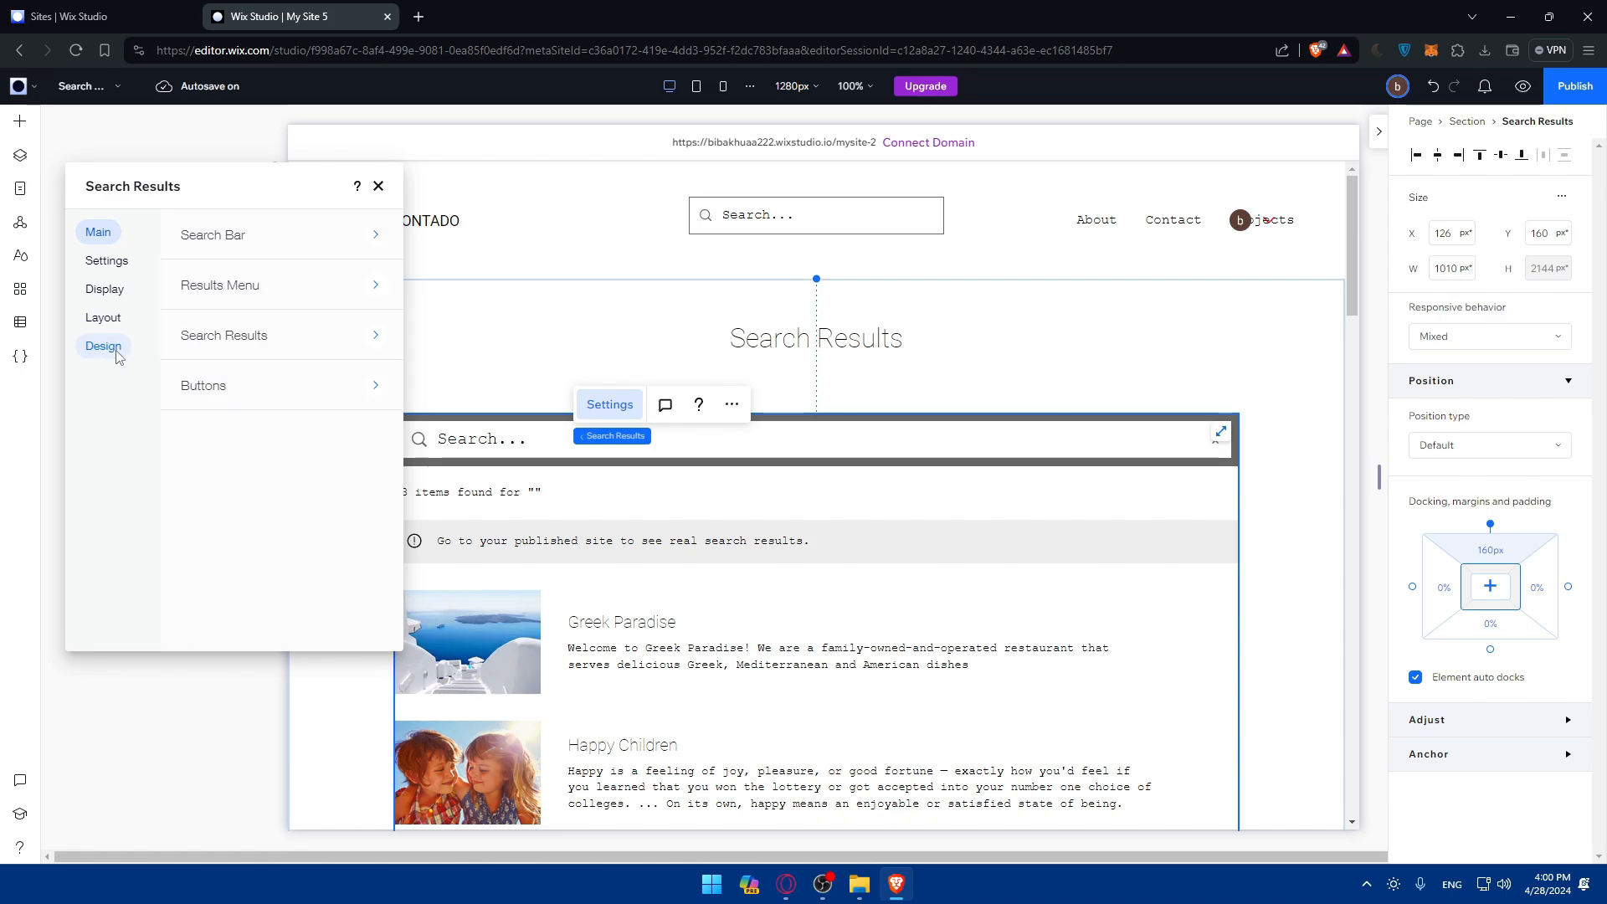
{"action": "left_click", "coordinate": [205, 341]}
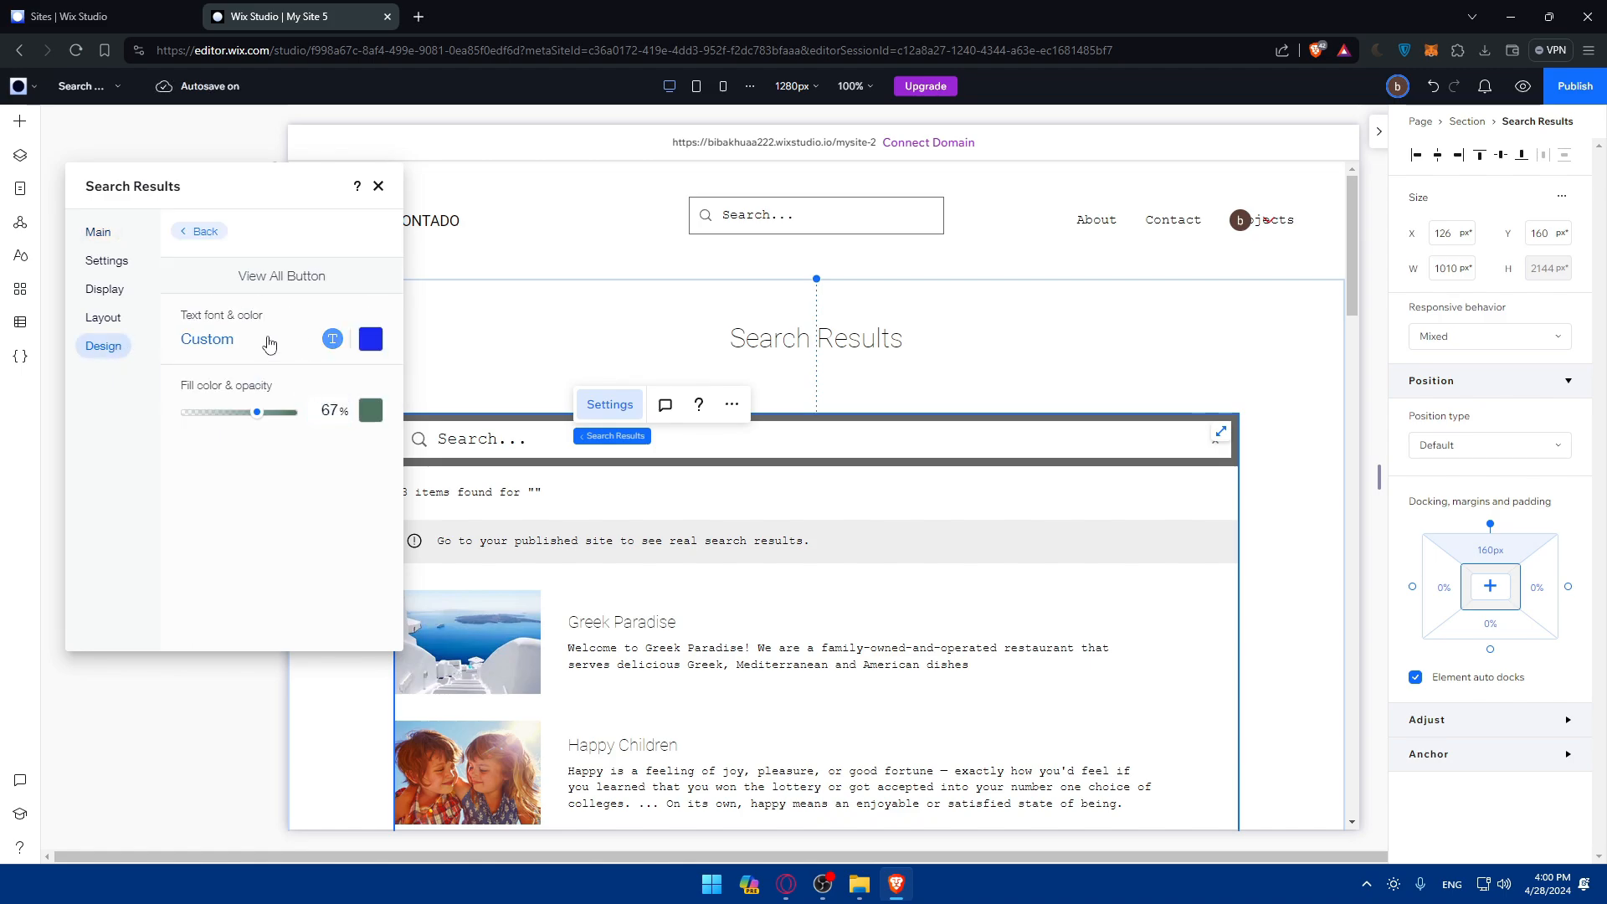
{"action": "left_click", "coordinate": [268, 342]}
{"action": "left_click", "coordinate": [113, 345]}
Step: Center the results menu, set the number of results per page to 31, and close the search results settings
{"action": "left_click", "coordinate": [103, 317]}
{"action": "left_click", "coordinate": [282, 312]}
{"action": "left_click", "coordinate": [239, 311]}
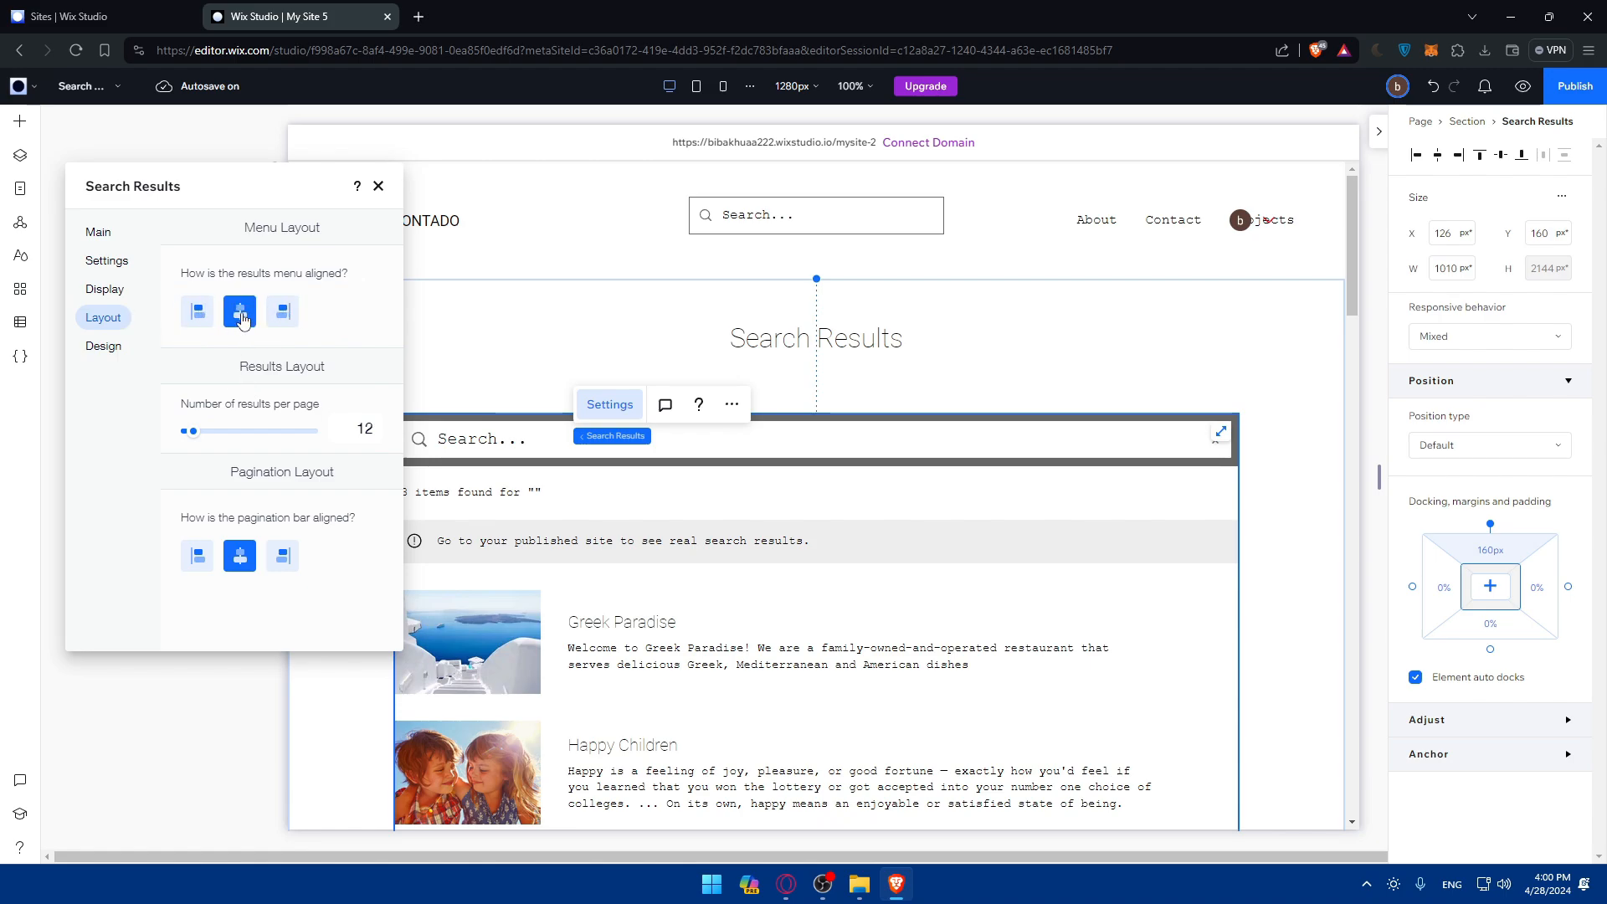
{"action": "left_click_drag", "start_coordinate": [192, 431], "coordinate": [256, 435]}
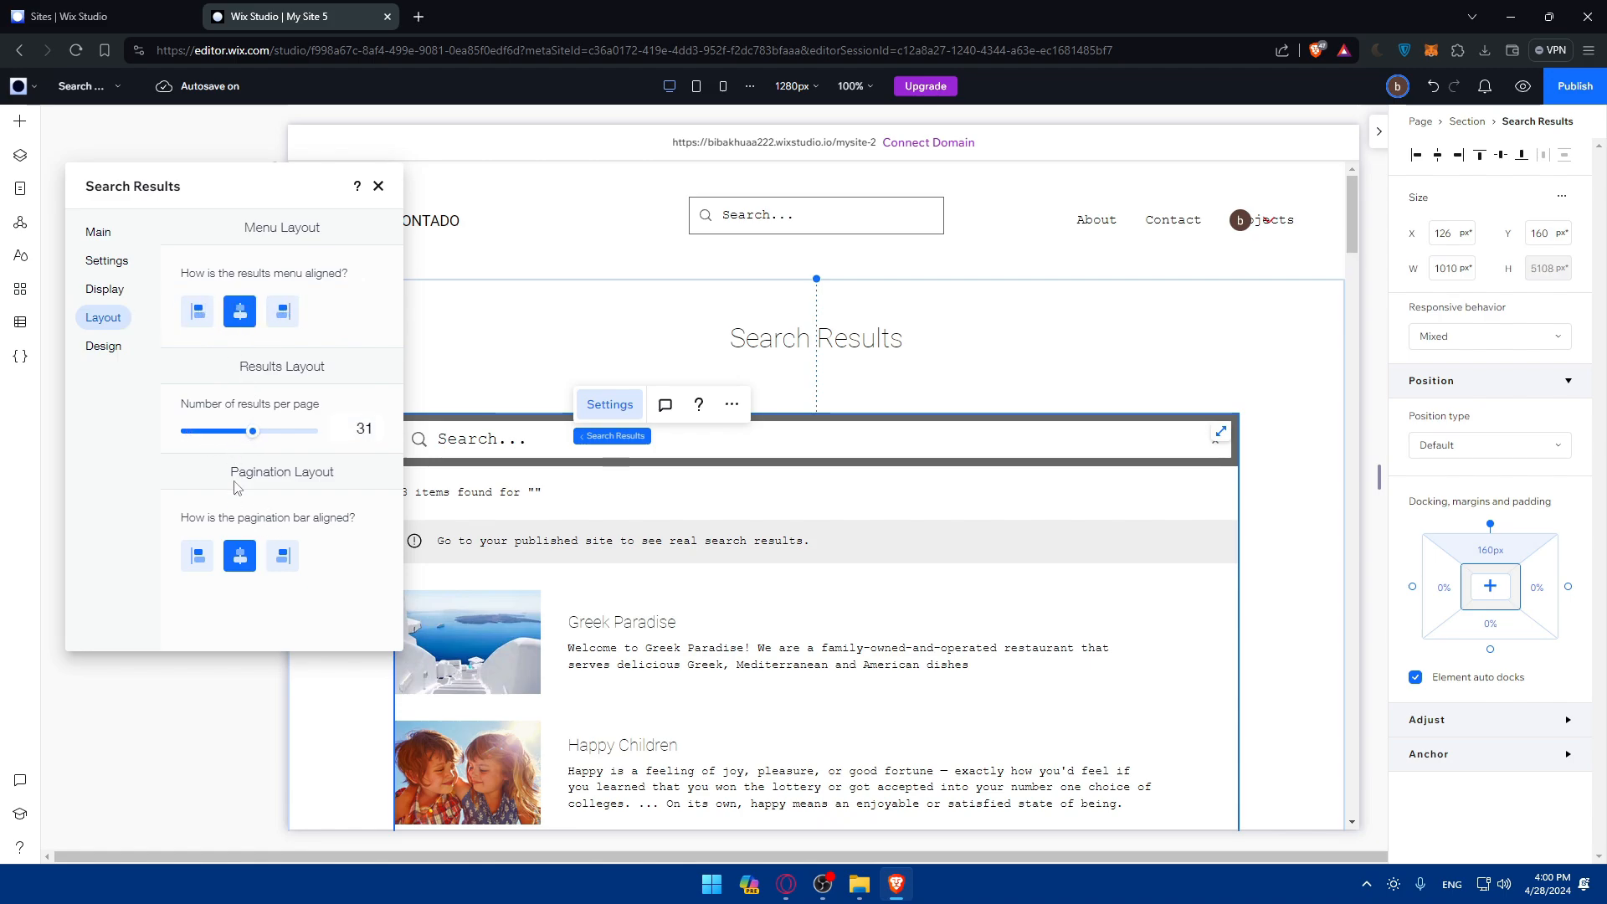
{"action": "left_click", "coordinate": [379, 186]}
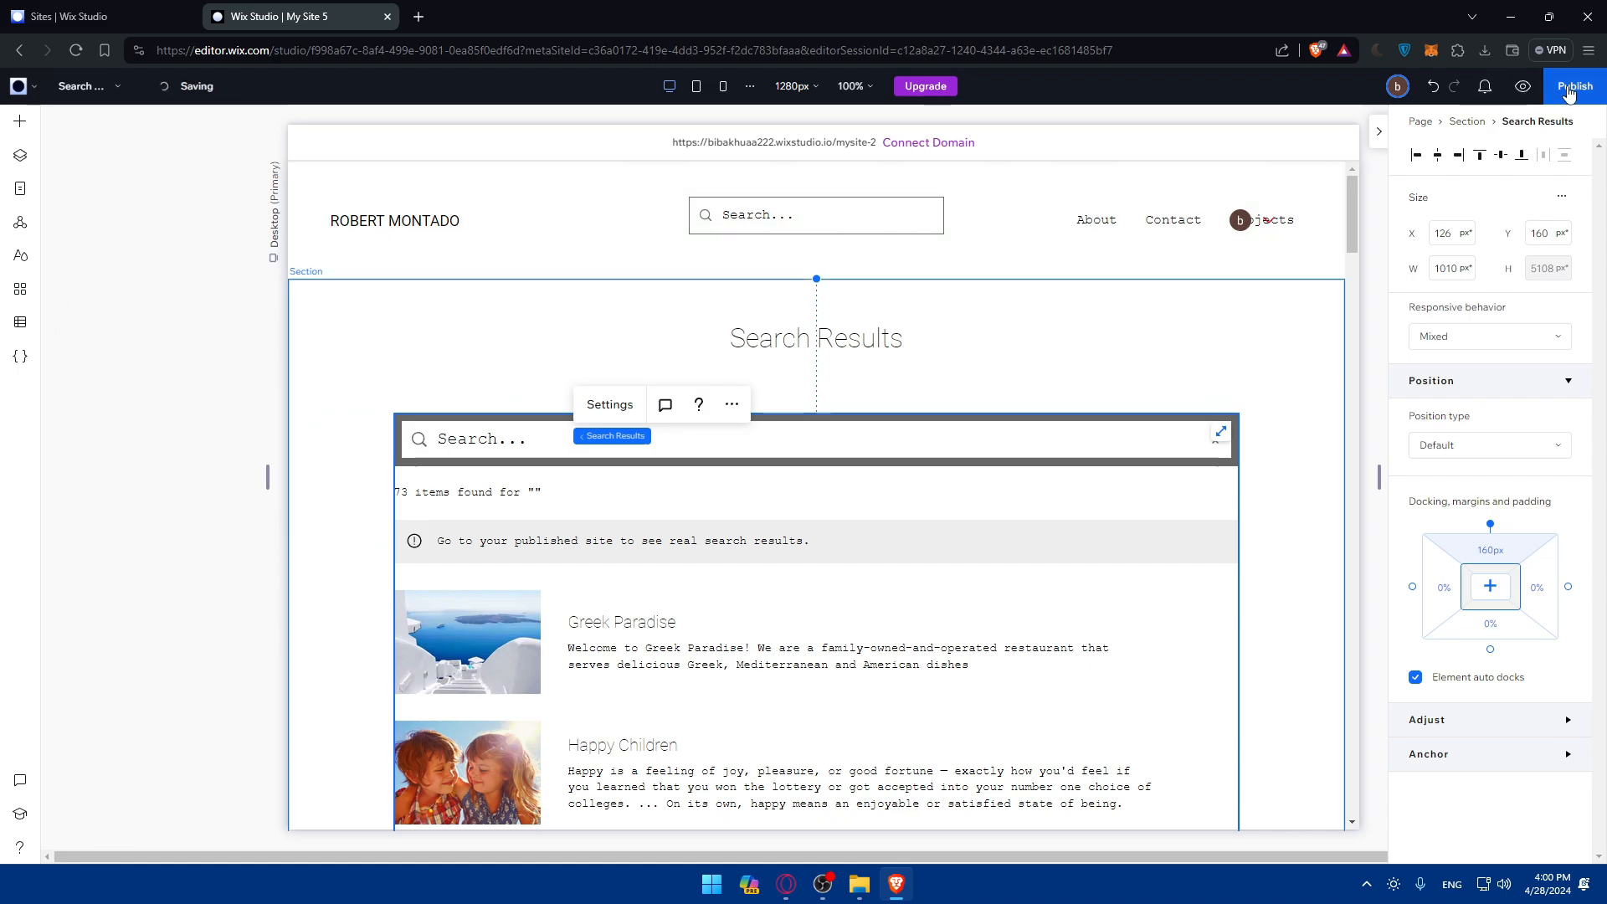